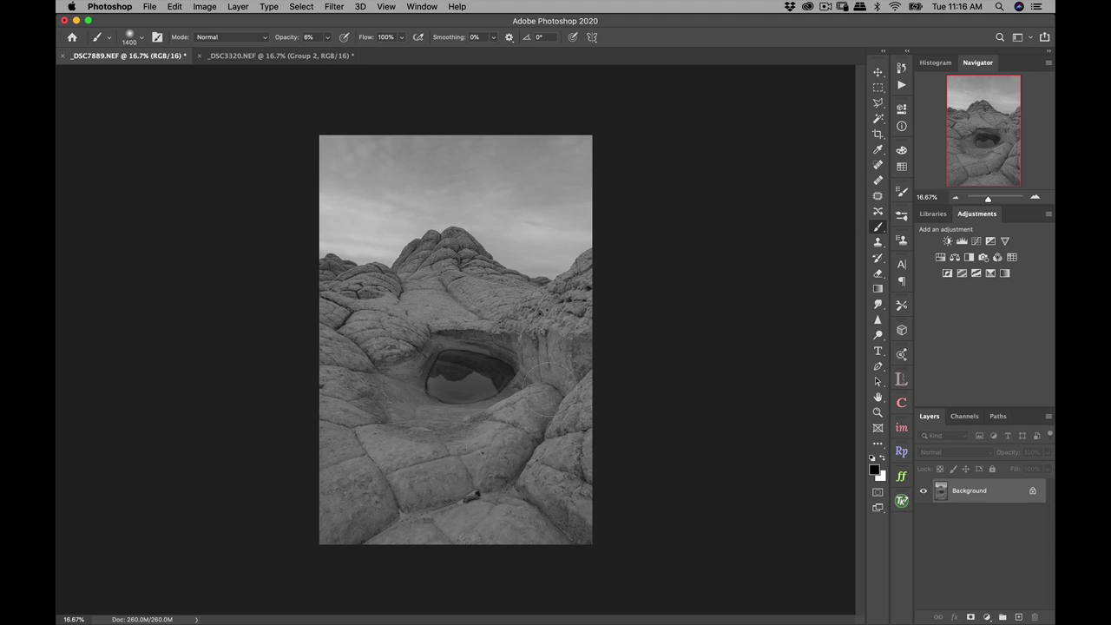
# Step: Add a Levels adjustment layer with the midtone input at 0.82 and the white input at 238
pyautogui.click(962, 244)
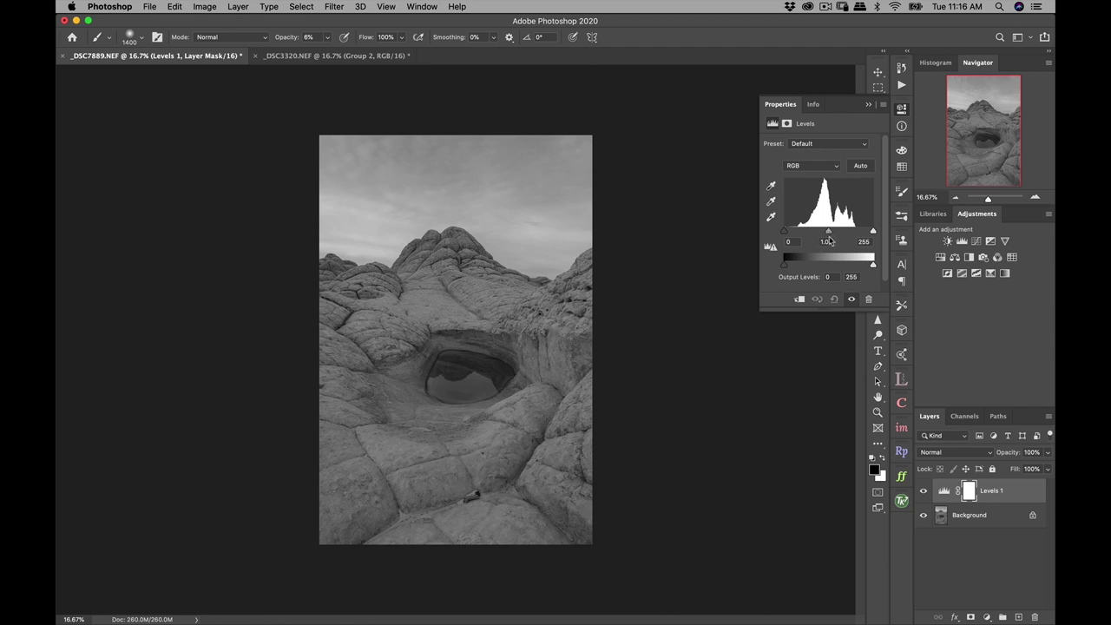
pyautogui.moveTo(830, 233); pyautogui.dragTo(868, 235)
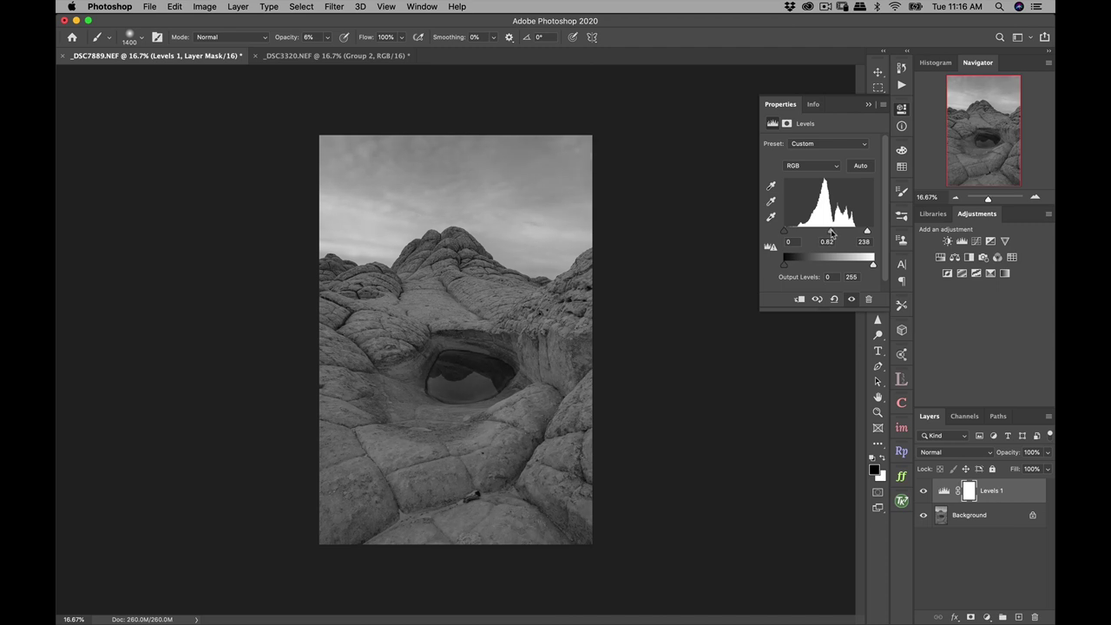
pyautogui.moveTo(787, 236); pyautogui.dragTo(790, 237)
pyautogui.click(869, 106)
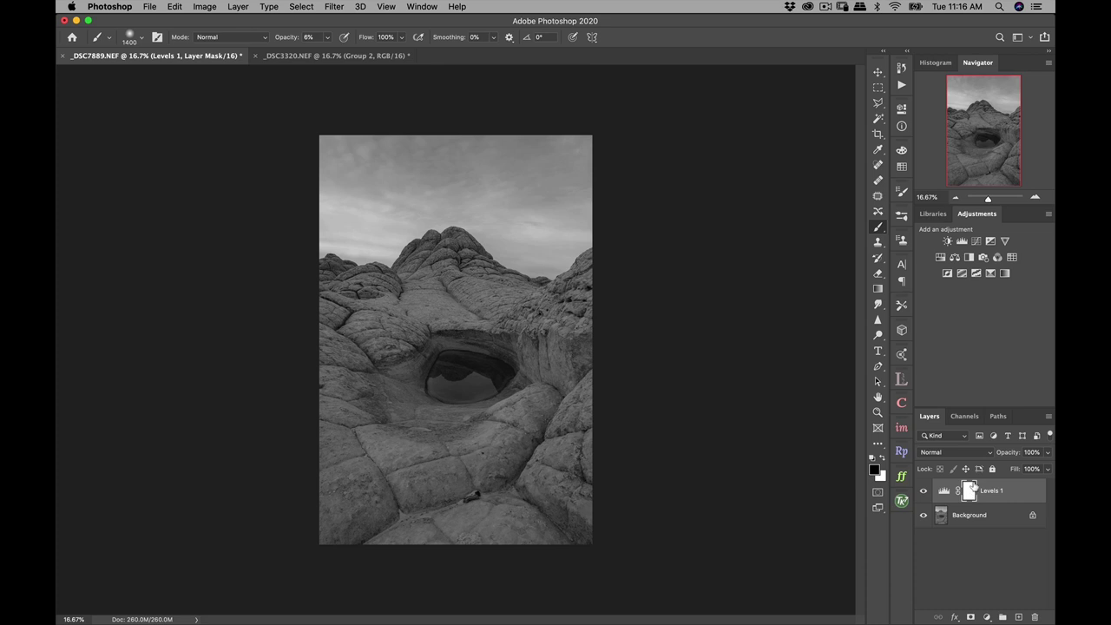
# Step: Invert the Levels mask to black and paint the darkening onto the foreground rocks with a white brush at 19% opacity
pyautogui.press('super+i')
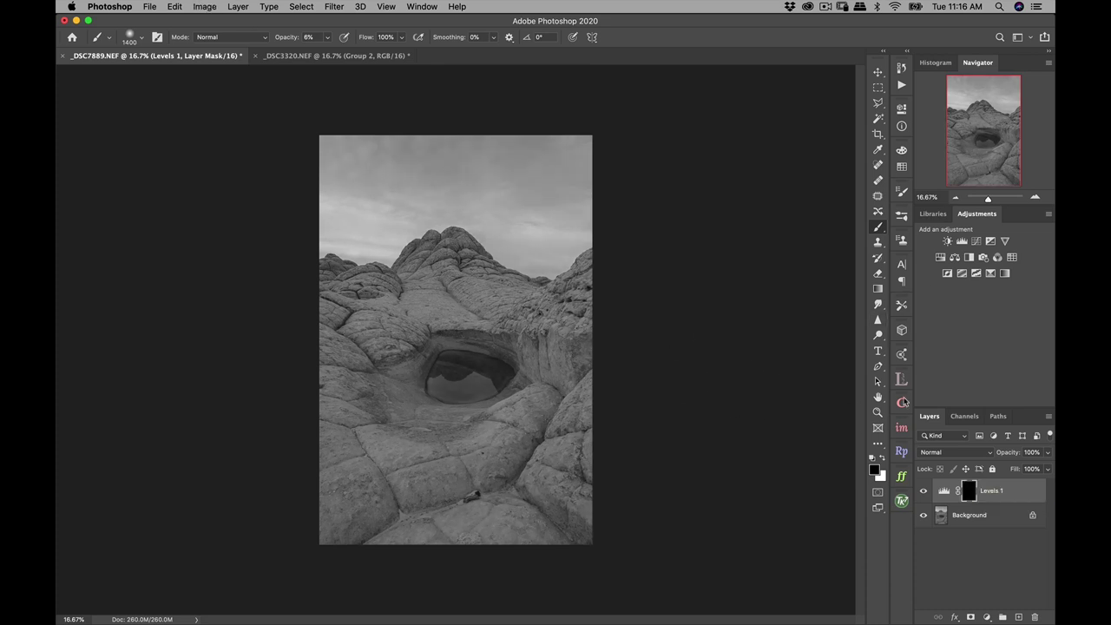
pyautogui.click(882, 460)
pyautogui.moveTo(327, 41); pyautogui.dragTo(334, 53)
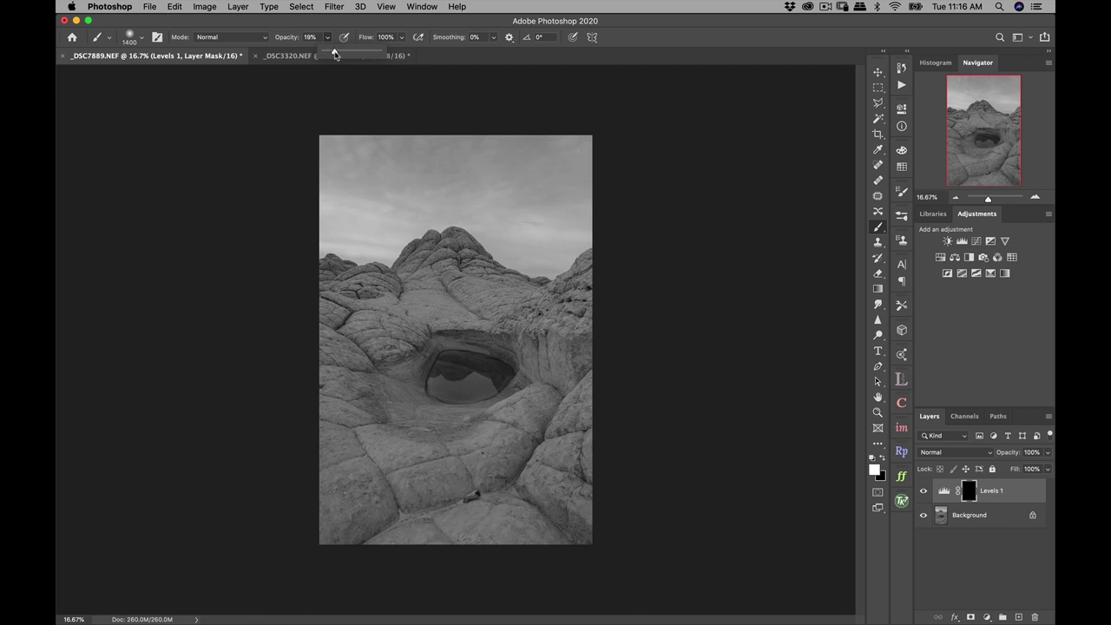
pyautogui.moveTo(334, 51); pyautogui.dragTo(334, 51)
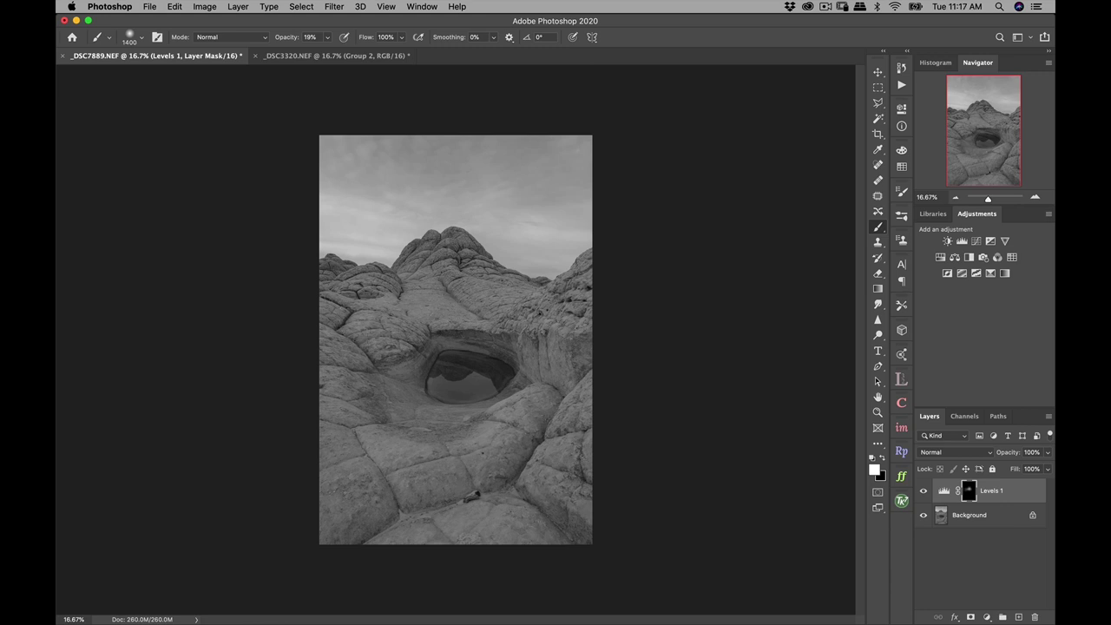
pyautogui.moveTo(513, 460); pyautogui.dragTo(441, 488)
pyautogui.moveTo(399, 396); pyautogui.dragTo(385, 355)
# Step: Reduce the brush size to 400 px for finer work on the Levels mask over the foreground rocks
pyautogui.click(1035, 197)
pyautogui.click(1035, 197)
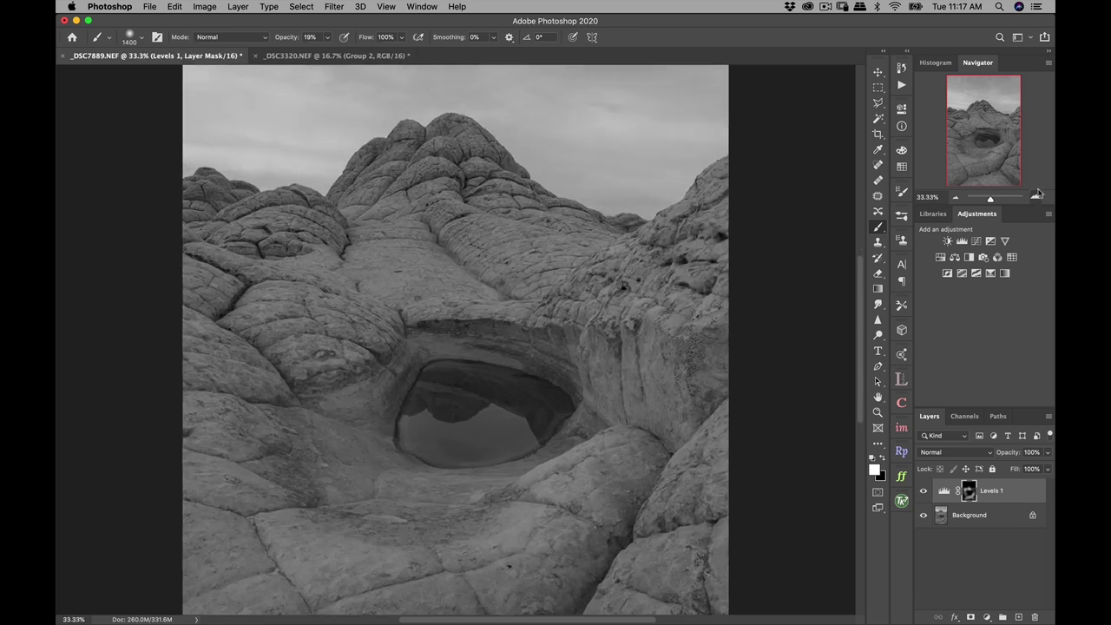
pyautogui.click(1035, 197)
pyautogui.moveTo(995, 132); pyautogui.dragTo(996, 164)
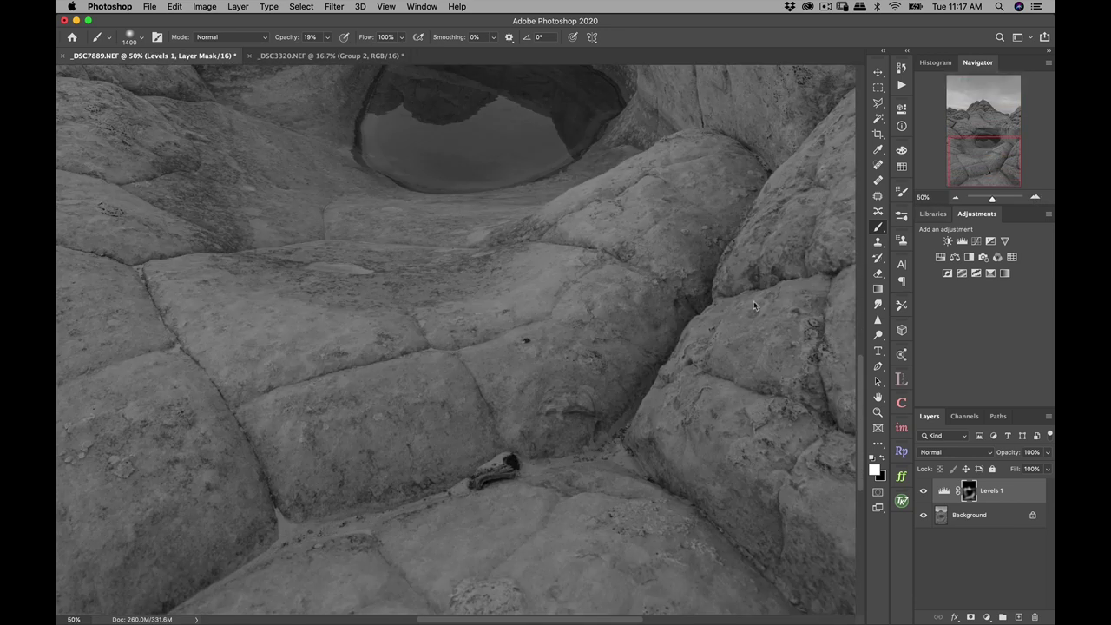
pyautogui.press('[')
pyautogui.press('[')
pyautogui.press('[')
pyautogui.press('[')
pyautogui.press('[')
pyautogui.press('[')
pyautogui.press('[')
pyautogui.click(956, 198)
pyautogui.moveTo(980, 158); pyautogui.dragTo(973, 134)
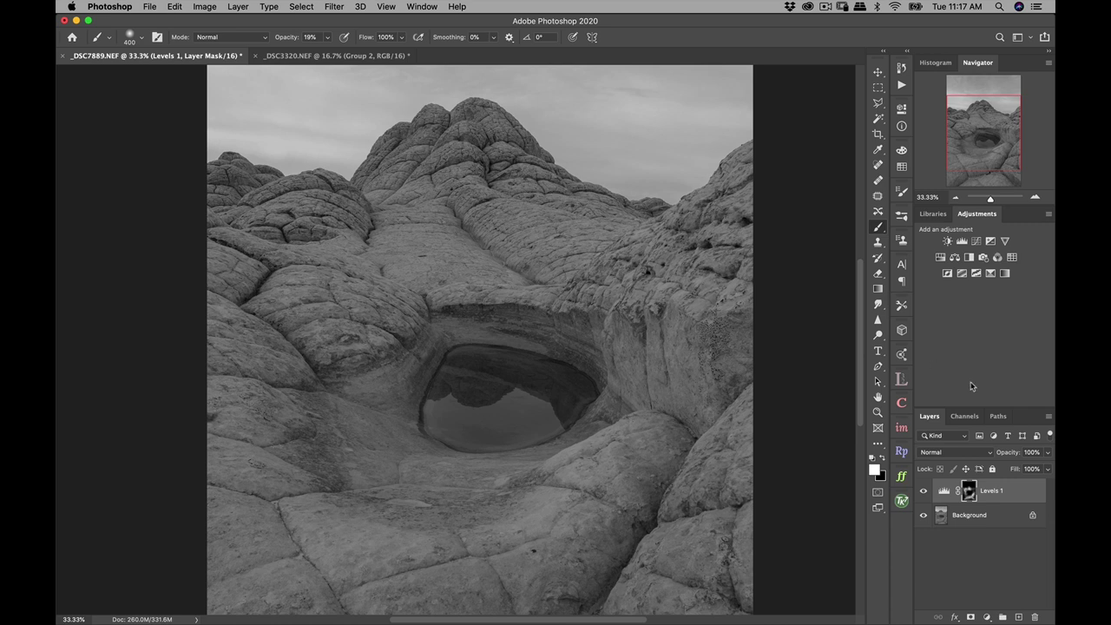
# Step: Compare the whole photo with the Levels 1 adjustment hidden and shown
pyautogui.click(957, 198)
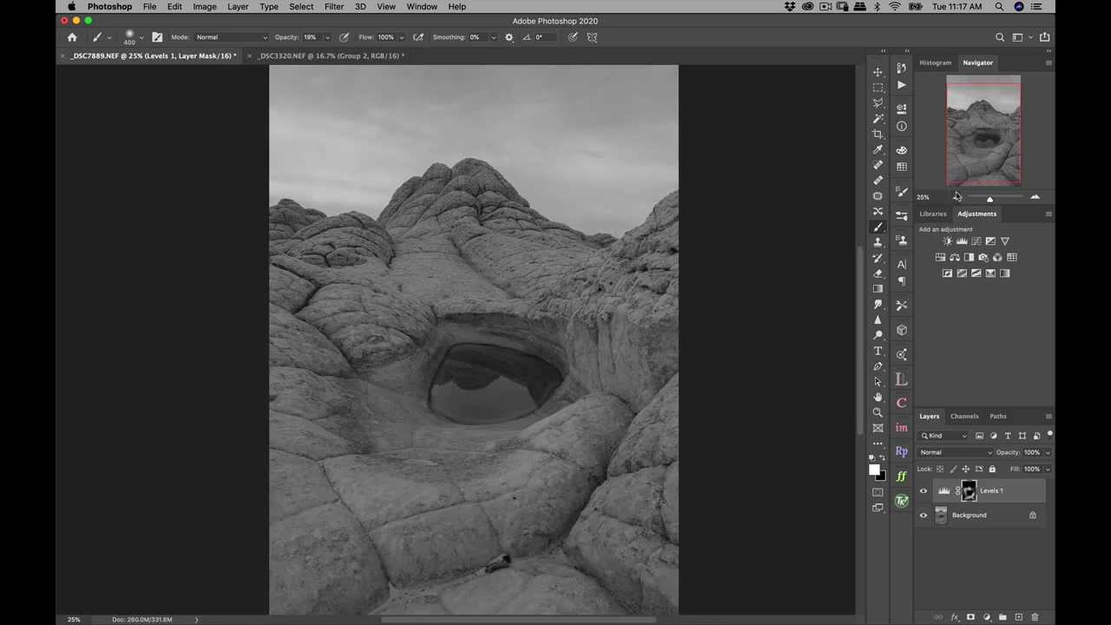
pyautogui.click(957, 197)
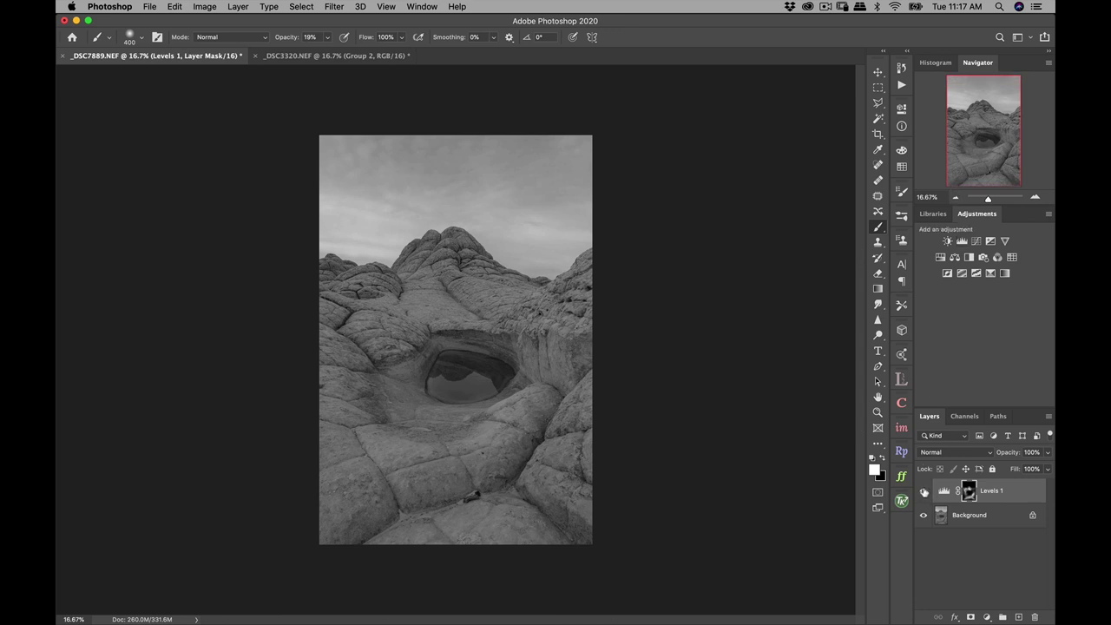
pyautogui.click(924, 491)
pyautogui.click(924, 491)
pyautogui.click(924, 491)
pyautogui.click(924, 492)
# Step: Create a new empty layer above Levels 1 and set its blend mode to Soft Light
pyautogui.click(1021, 617)
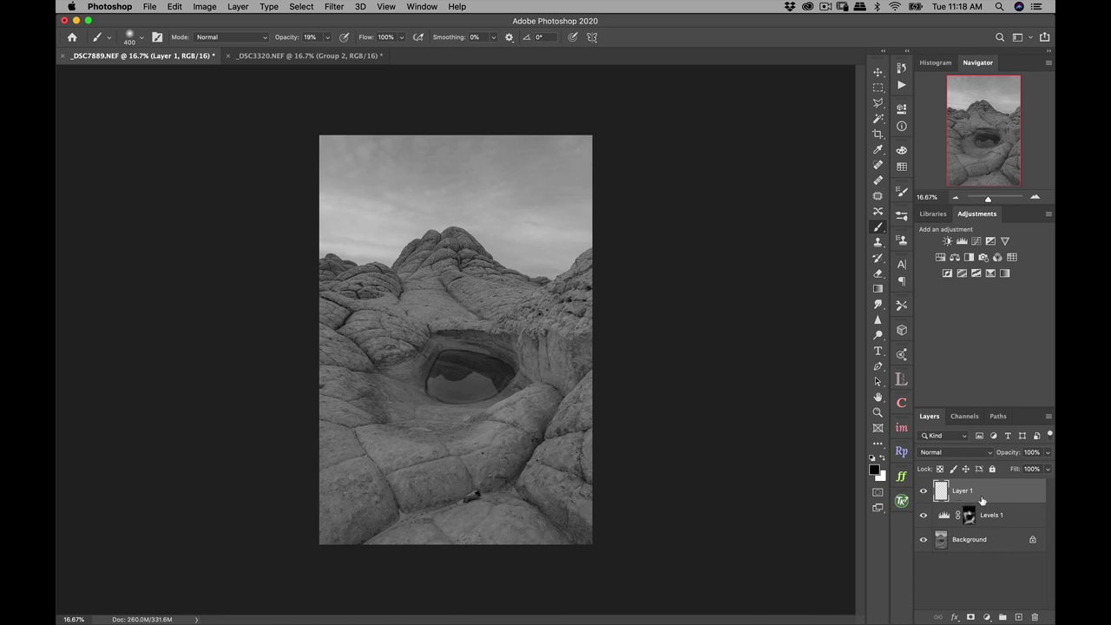
pyautogui.click(969, 453)
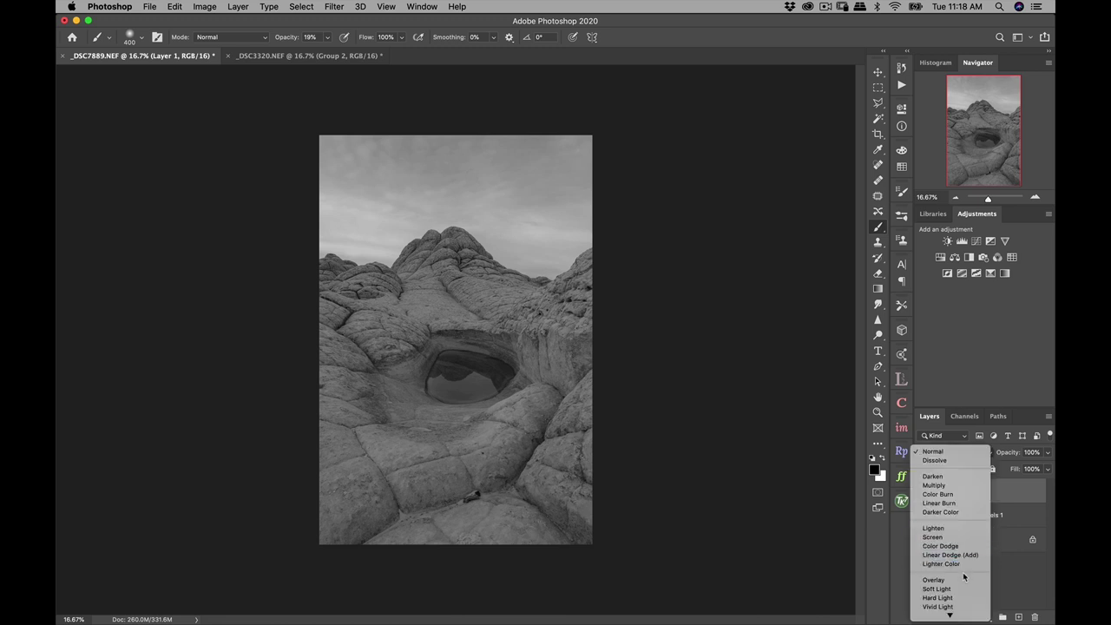
pyautogui.click(959, 589)
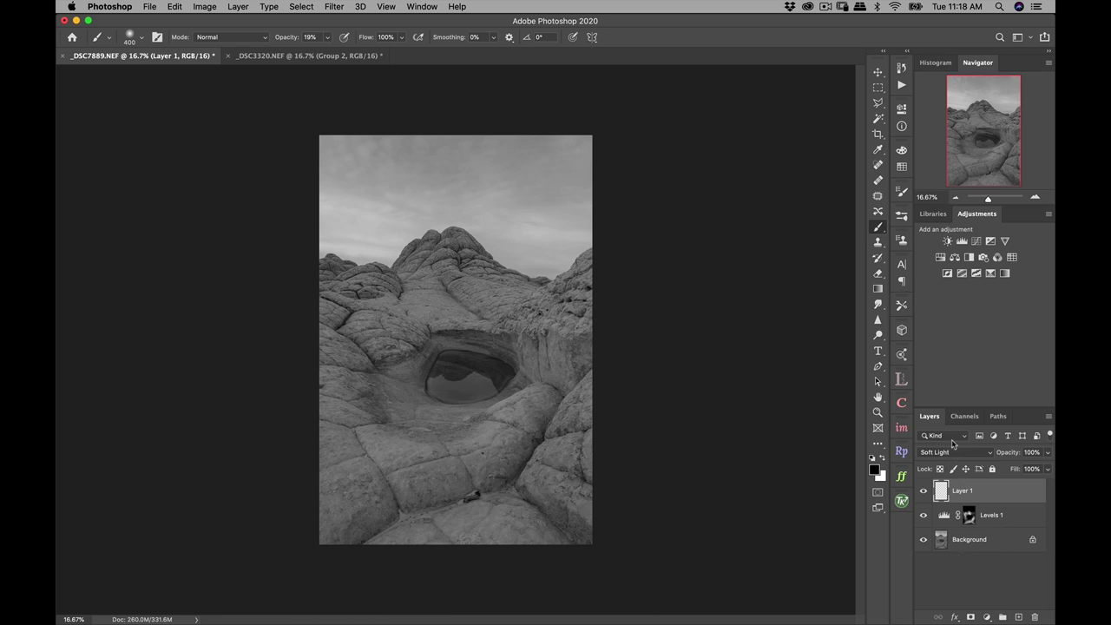
pyautogui.click(975, 453)
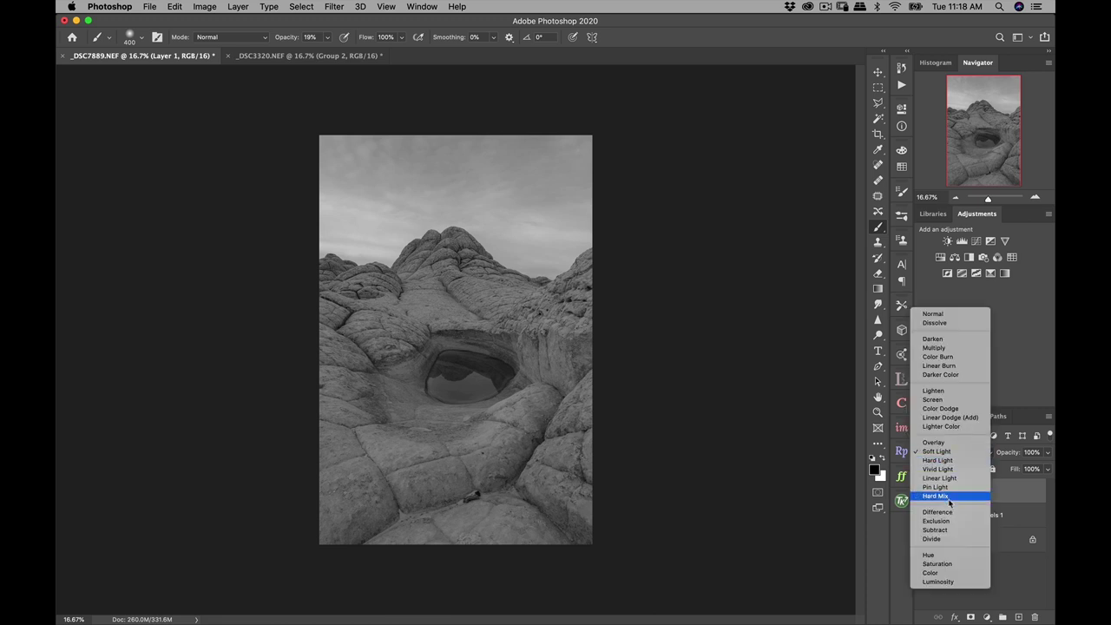
pyautogui.click(943, 453)
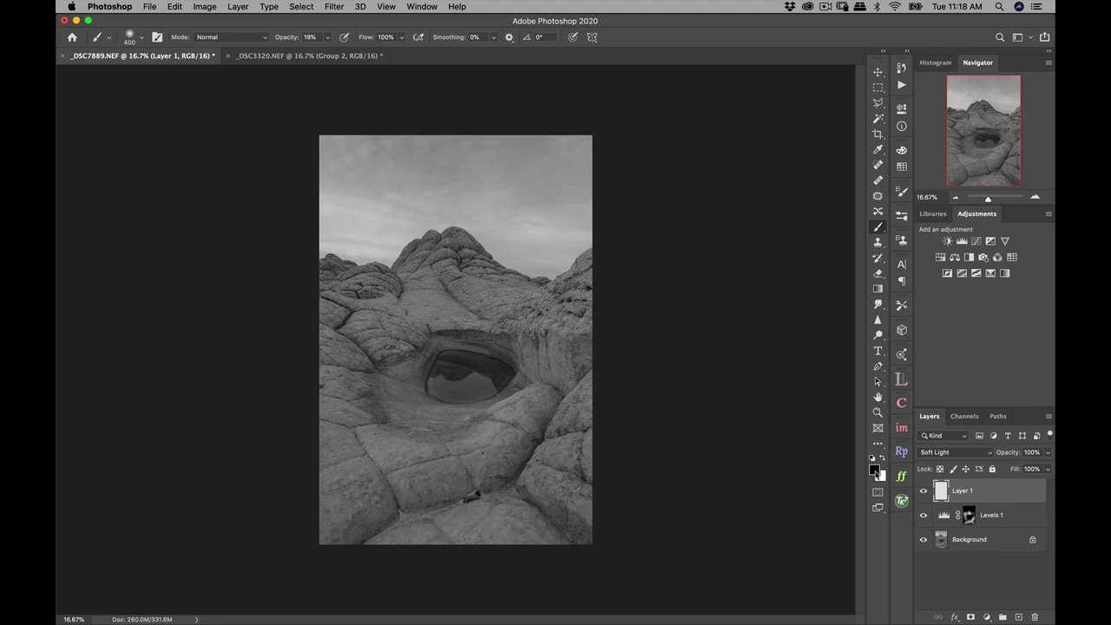
# Step: Burn the crevices between the foreground rocks below the pool with a black brush at 5% opacity
pyautogui.click(328, 37)
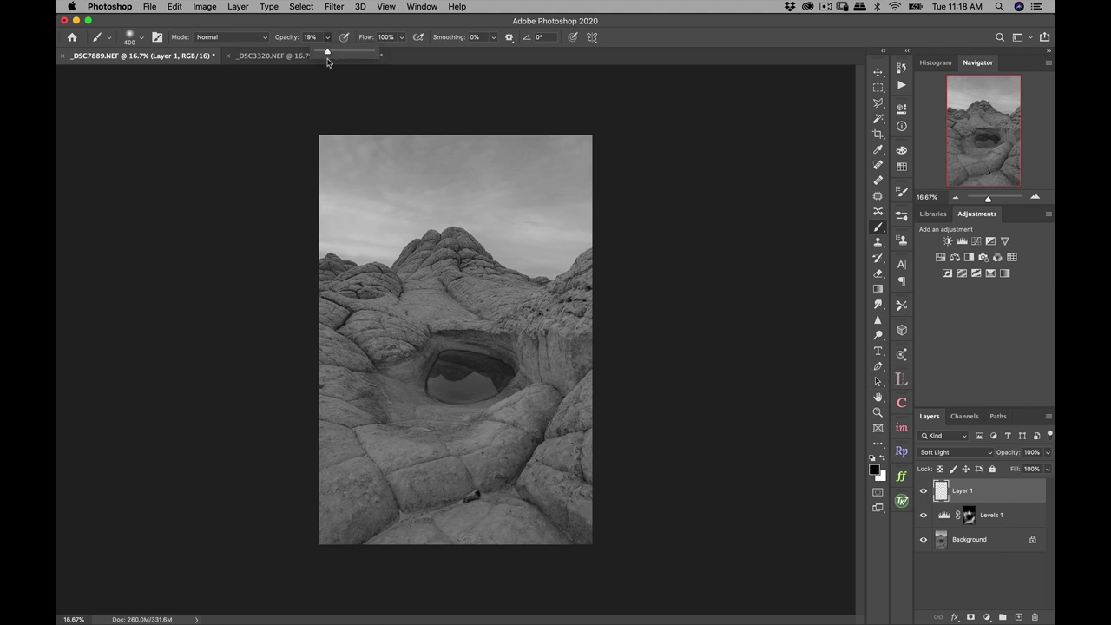
pyautogui.moveTo(322, 53); pyautogui.dragTo(319, 53)
pyautogui.click(1037, 196)
pyautogui.click(1037, 196)
pyautogui.moveTo(985, 135); pyautogui.dragTo(996, 152)
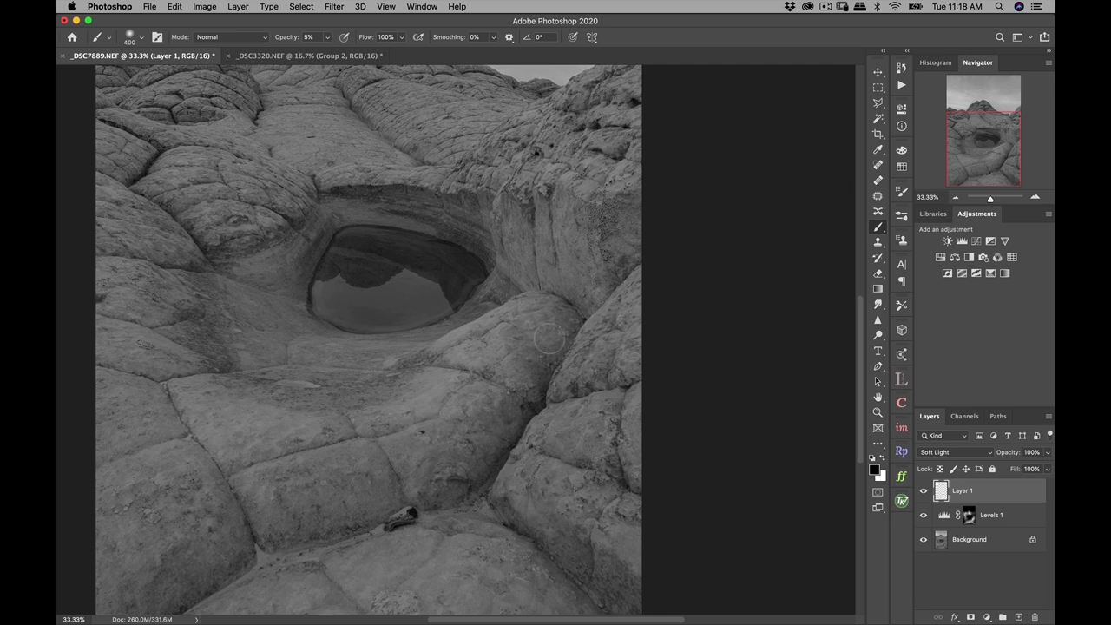
pyautogui.moveTo(540, 391)
pyautogui.mouseDown()
pyautogui.moveTo(527, 407)
pyautogui.moveTo(540, 405)
pyautogui.moveTo(536, 385)
pyautogui.moveTo(533, 398)
pyautogui.mouseUp()
pyautogui.moveTo(494, 443)
pyautogui.mouseDown()
pyautogui.moveTo(450, 497)
pyautogui.moveTo(502, 452)
pyautogui.moveTo(491, 476)
pyautogui.moveTo(462, 496)
pyautogui.moveTo(489, 465)
pyautogui.moveTo(477, 490)
pyautogui.moveTo(492, 465)
pyautogui.moveTo(434, 508)
pyautogui.moveTo(470, 498)
pyautogui.moveTo(296, 536)
pyautogui.moveTo(300, 426)
pyautogui.moveTo(116, 254)
pyautogui.moveTo(207, 351)
pyautogui.moveTo(184, 325)
pyautogui.moveTo(363, 480)
pyautogui.moveTo(354, 512)
pyautogui.moveTo(378, 513)
pyautogui.moveTo(365, 524)
pyautogui.moveTo(323, 537)
pyautogui.moveTo(374, 511)
pyautogui.moveTo(282, 538)
pyautogui.moveTo(304, 527)
pyautogui.moveTo(608, 586)
pyautogui.mouseUp()
pyautogui.moveTo(600, 325)
pyautogui.mouseDown()
pyautogui.moveTo(578, 302)
pyautogui.moveTo(645, 498)
pyautogui.moveTo(517, 440)
pyautogui.moveTo(480, 430)
pyautogui.moveTo(465, 446)
pyautogui.mouseUp()
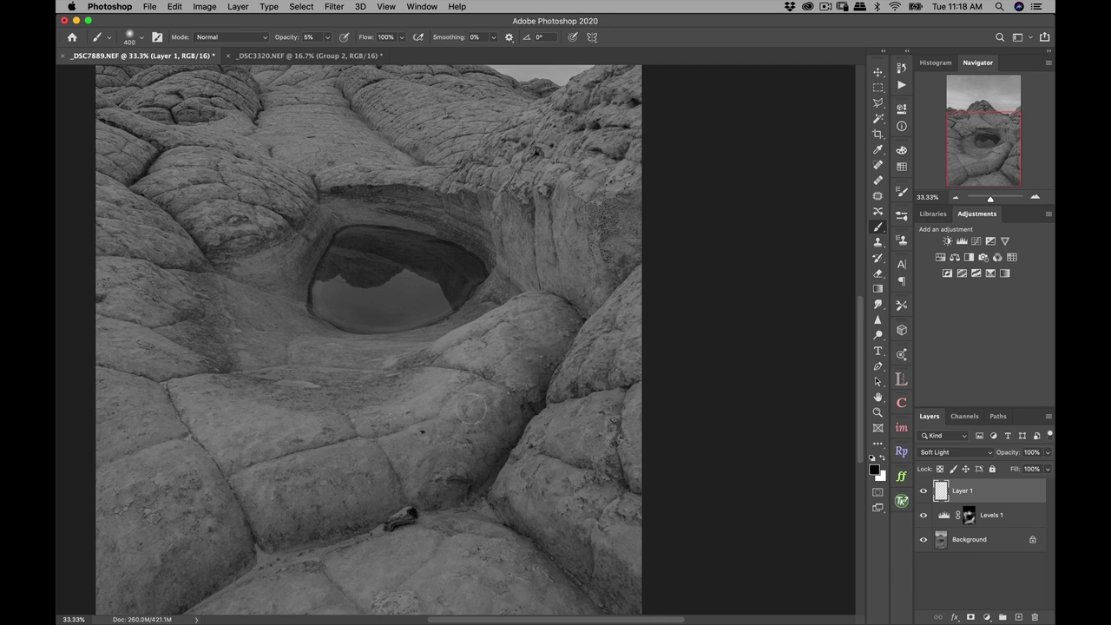
# Step: Continue burning the shadow areas and cracks across the lower foreground and the rocks left of the pool
pyautogui.moveTo(499, 412)
pyautogui.mouseDown()
pyautogui.moveTo(481, 439)
pyautogui.moveTo(504, 406)
pyautogui.moveTo(428, 471)
pyautogui.moveTo(463, 450)
pyautogui.moveTo(441, 474)
pyautogui.moveTo(296, 502)
pyautogui.moveTo(398, 485)
pyautogui.moveTo(283, 520)
pyautogui.moveTo(188, 574)
pyautogui.mouseUp()
pyautogui.moveTo(531, 408)
pyautogui.mouseDown()
pyautogui.moveTo(492, 489)
pyautogui.moveTo(374, 532)
pyautogui.moveTo(394, 529)
pyautogui.moveTo(362, 526)
pyautogui.moveTo(242, 560)
pyautogui.moveTo(233, 532)
pyautogui.moveTo(138, 599)
pyautogui.moveTo(174, 536)
pyautogui.moveTo(222, 501)
pyautogui.moveTo(311, 490)
pyautogui.moveTo(425, 375)
pyautogui.mouseUp()
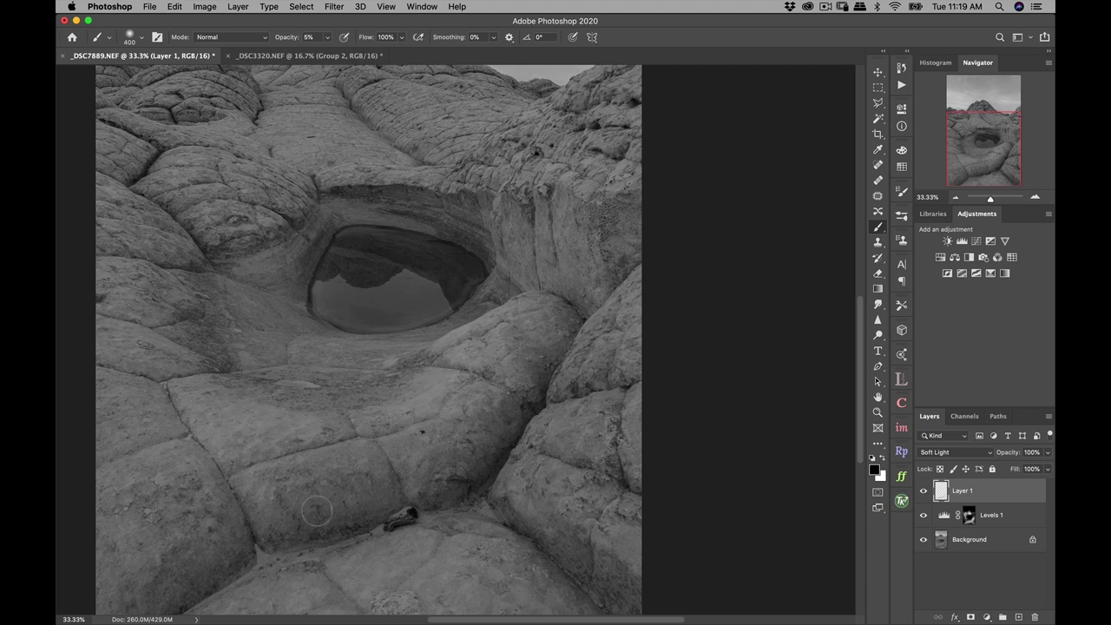
pyautogui.moveTo(512, 412)
pyautogui.mouseDown()
pyautogui.moveTo(543, 375)
pyautogui.moveTo(533, 353)
pyautogui.moveTo(553, 357)
pyautogui.moveTo(588, 322)
pyautogui.moveTo(538, 422)
pyautogui.mouseUp()
pyautogui.click(956, 198)
pyautogui.moveTo(203, 245)
pyautogui.mouseDown()
pyautogui.moveTo(266, 274)
pyautogui.moveTo(326, 262)
pyautogui.moveTo(346, 206)
pyautogui.mouseUp()
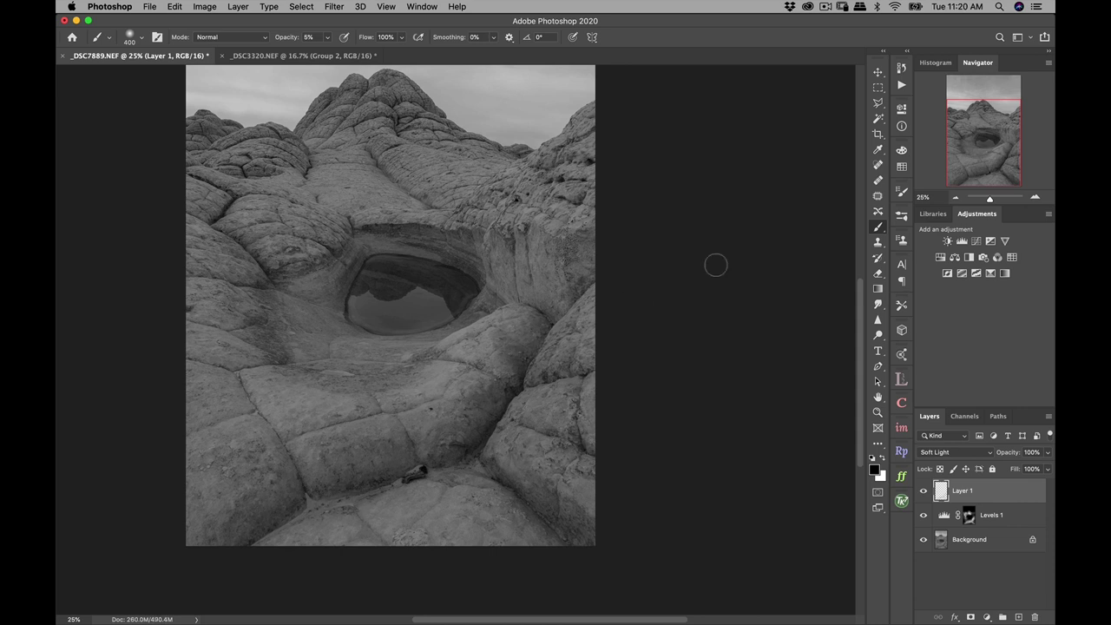
# Step: Burn the rock shadows on both sides of the pool on the Soft Light layer
pyautogui.click(1035, 198)
pyautogui.moveTo(976, 135); pyautogui.dragTo(902, 141)
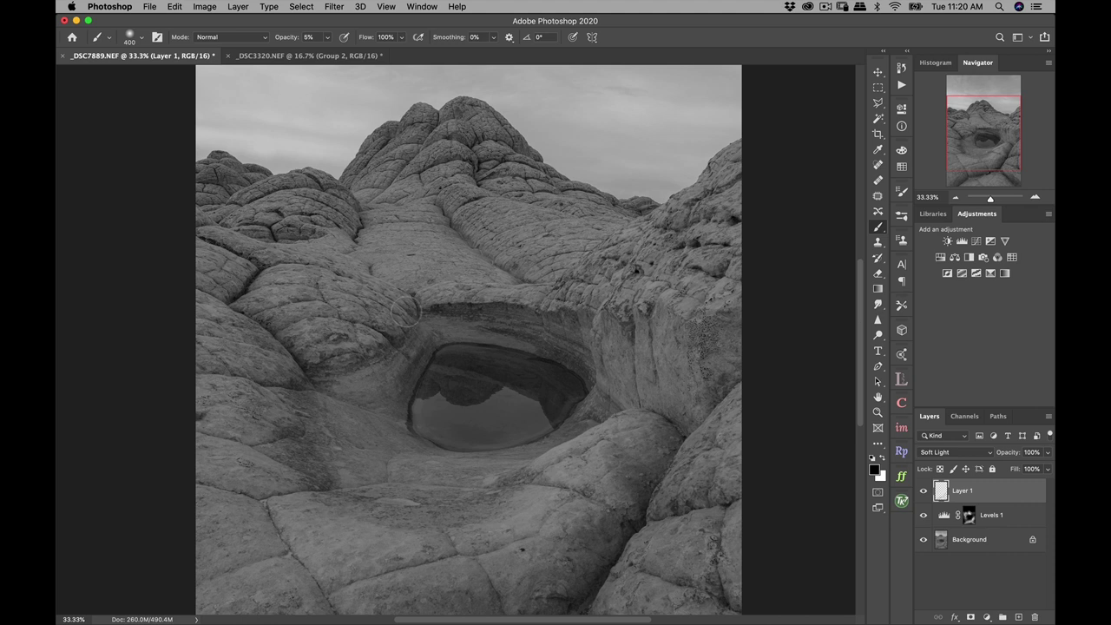
pyautogui.moveTo(378, 357)
pyautogui.mouseDown()
pyautogui.moveTo(323, 376)
pyautogui.moveTo(398, 333)
pyautogui.mouseUp()
pyautogui.moveTo(653, 357); pyautogui.dragTo(670, 349)
pyautogui.moveTo(291, 357)
pyautogui.mouseDown()
pyautogui.moveTo(300, 367)
pyautogui.moveTo(283, 363)
pyautogui.moveTo(247, 295)
pyautogui.moveTo(219, 282)
pyautogui.moveTo(239, 274)
pyautogui.moveTo(232, 290)
pyautogui.moveTo(236, 278)
pyautogui.moveTo(222, 276)
pyautogui.moveTo(241, 281)
pyautogui.moveTo(271, 377)
pyautogui.moveTo(259, 369)
pyautogui.mouseUp()
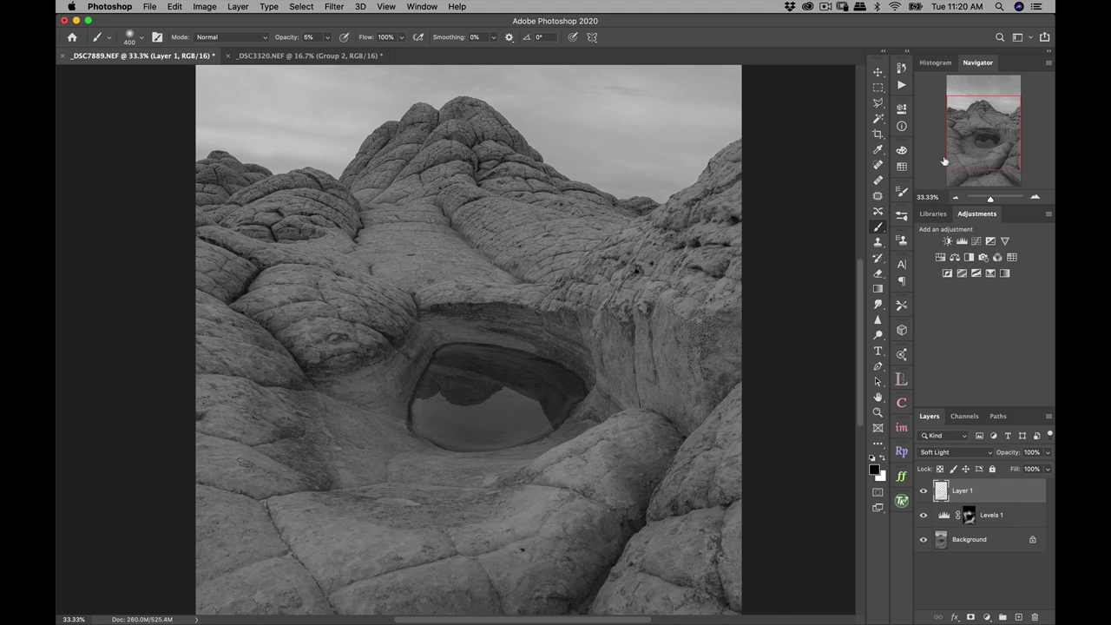
# Step: Burn the creases in the rocks above the pool with the brush reduced to 200 px
pyautogui.click(1035, 199)
pyautogui.moveTo(975, 127); pyautogui.dragTo(967, 106)
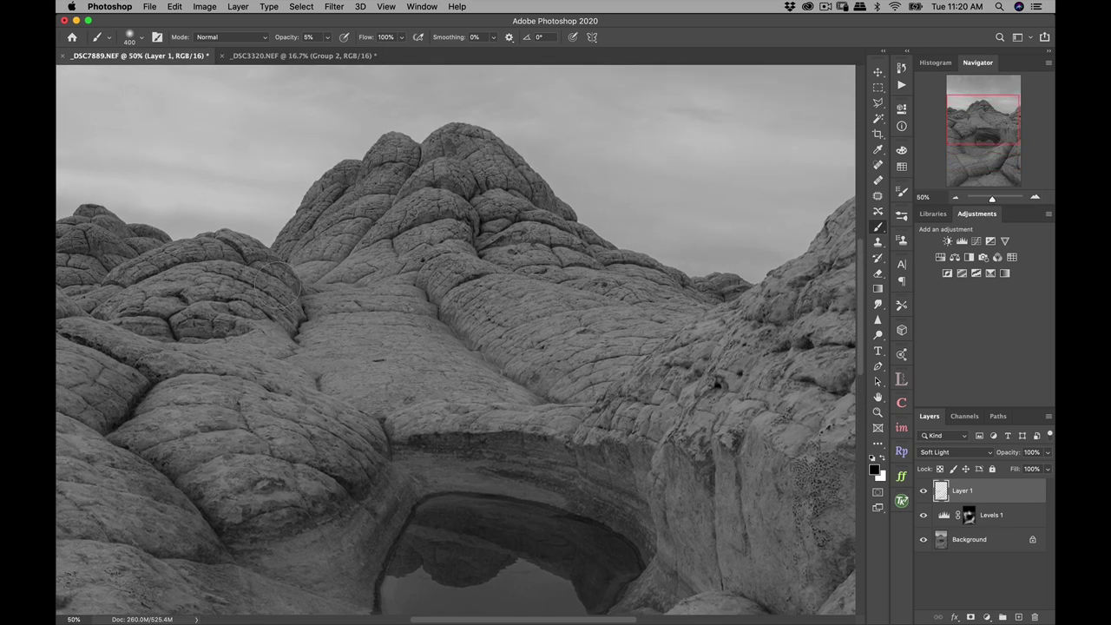
pyautogui.press('[')
pyautogui.press('[')
pyautogui.press('[')
pyautogui.moveTo(298, 309)
pyautogui.mouseDown()
pyautogui.moveTo(291, 335)
pyautogui.moveTo(297, 289)
pyautogui.moveTo(250, 302)
pyautogui.moveTo(291, 305)
pyautogui.mouseUp()
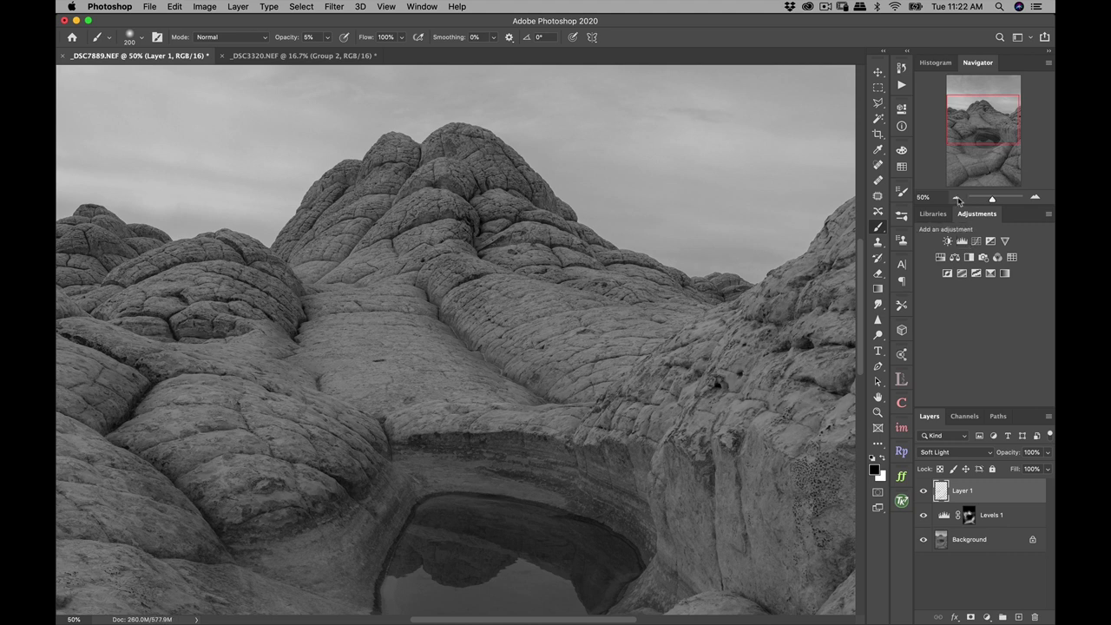
# Step: Compare the photo with the Soft Light burn layer hidden and shown to judge the darkening
pyautogui.click(956, 198)
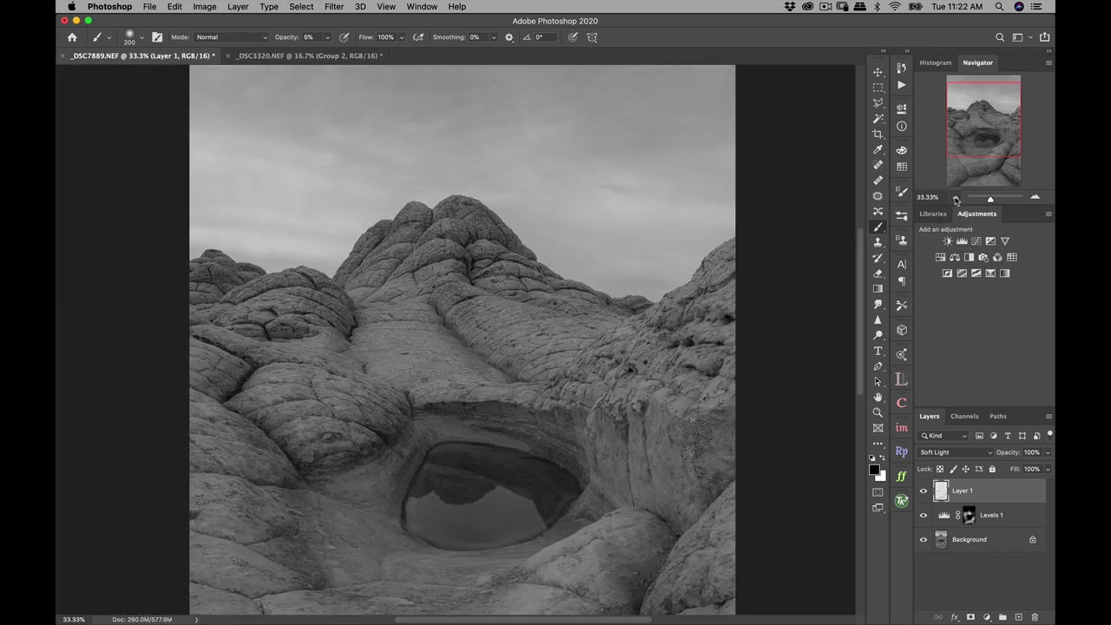
pyautogui.click(956, 198)
pyautogui.moveTo(981, 137); pyautogui.dragTo(987, 154)
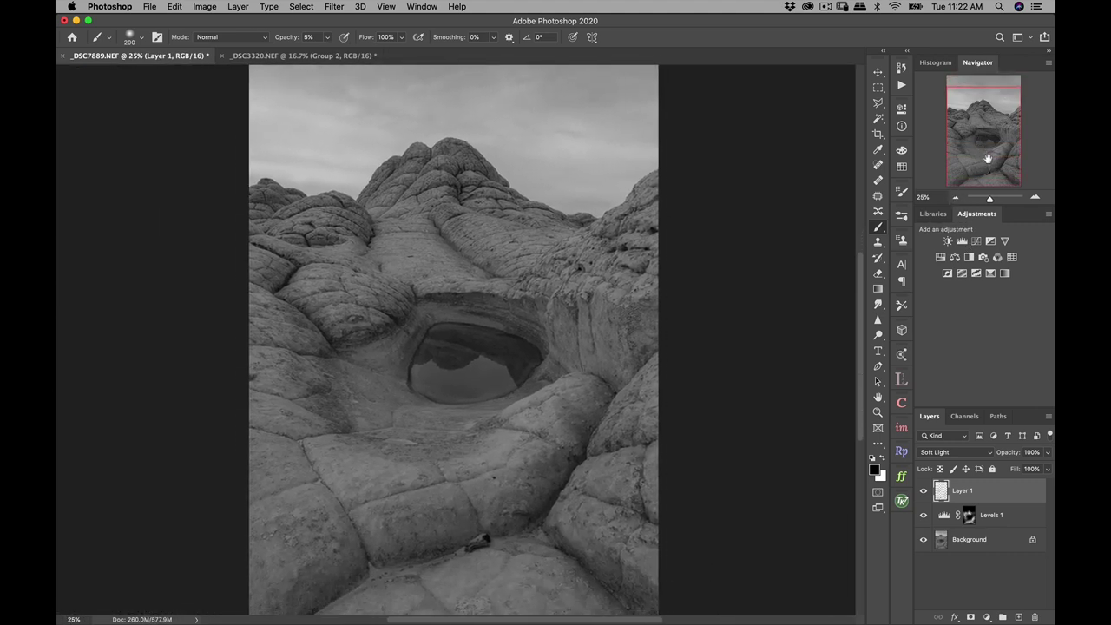
pyautogui.click(925, 492)
pyautogui.click(925, 492)
pyautogui.click(925, 492)
pyautogui.click(925, 493)
pyautogui.click(924, 494)
pyautogui.click(924, 494)
pyautogui.click(924, 494)
pyautogui.click(924, 494)
# Step: Rename the Soft Light burn layer to "burn foreground"
pyautogui.doubleClick(964, 492)
pyautogui.write('bur')
pyautogui.press('Return')
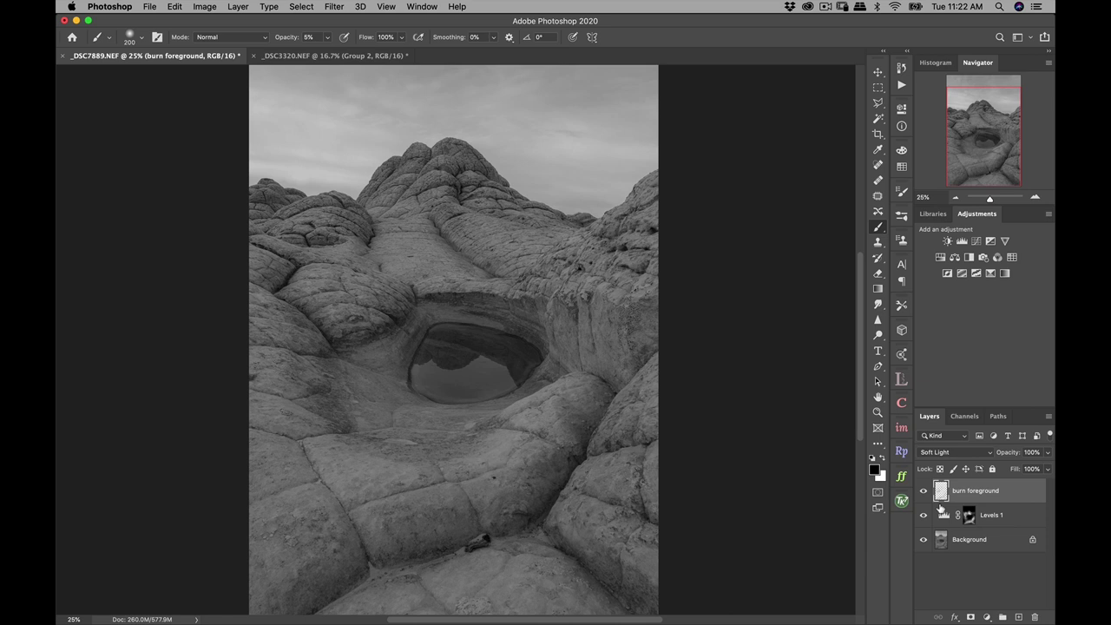
# Step: Add a Soft Light layer named "dodge foreground" on top and make white the foreground color
pyautogui.click(1019, 617)
pyautogui.click(955, 453)
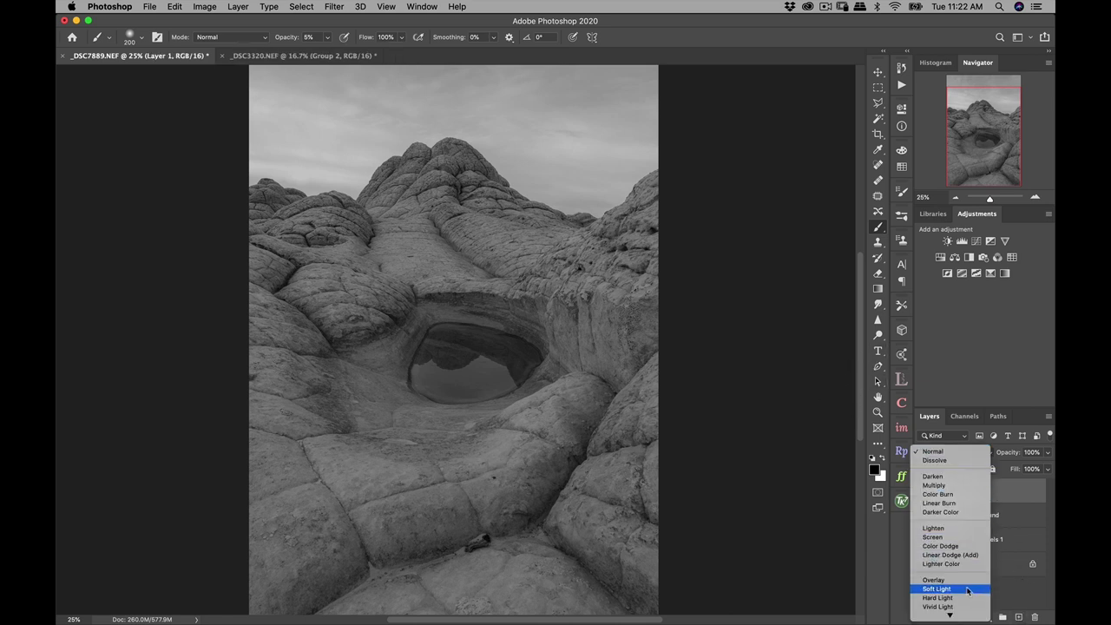
pyautogui.click(938, 589)
pyautogui.click(883, 458)
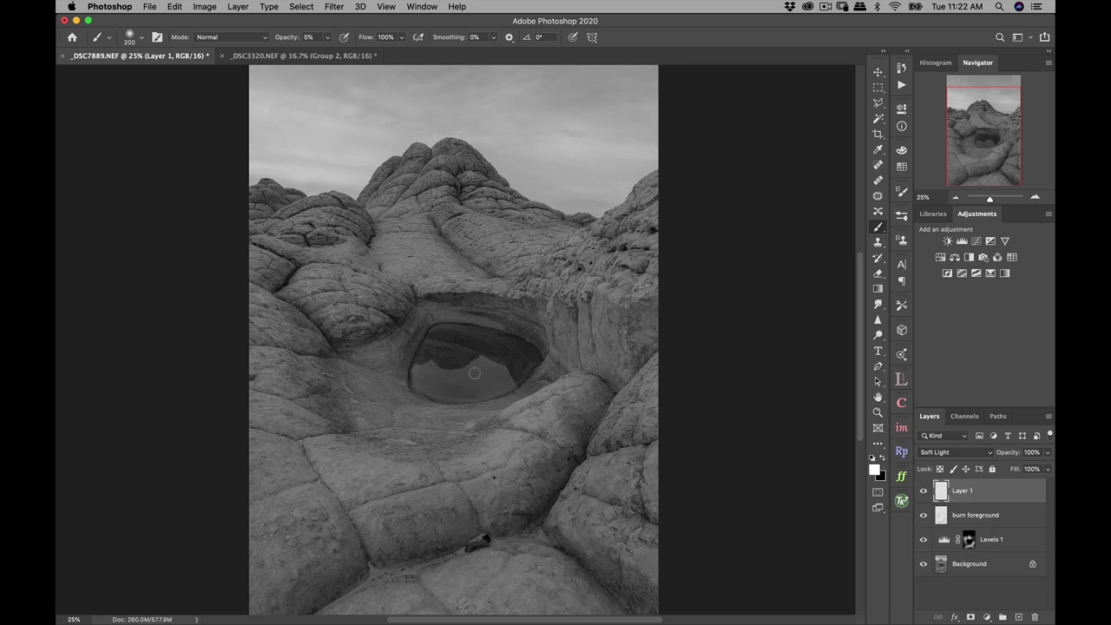
pyautogui.doubleClick(982, 490)
pyautogui.write('dodge foreground')
pyautogui.press('Return')
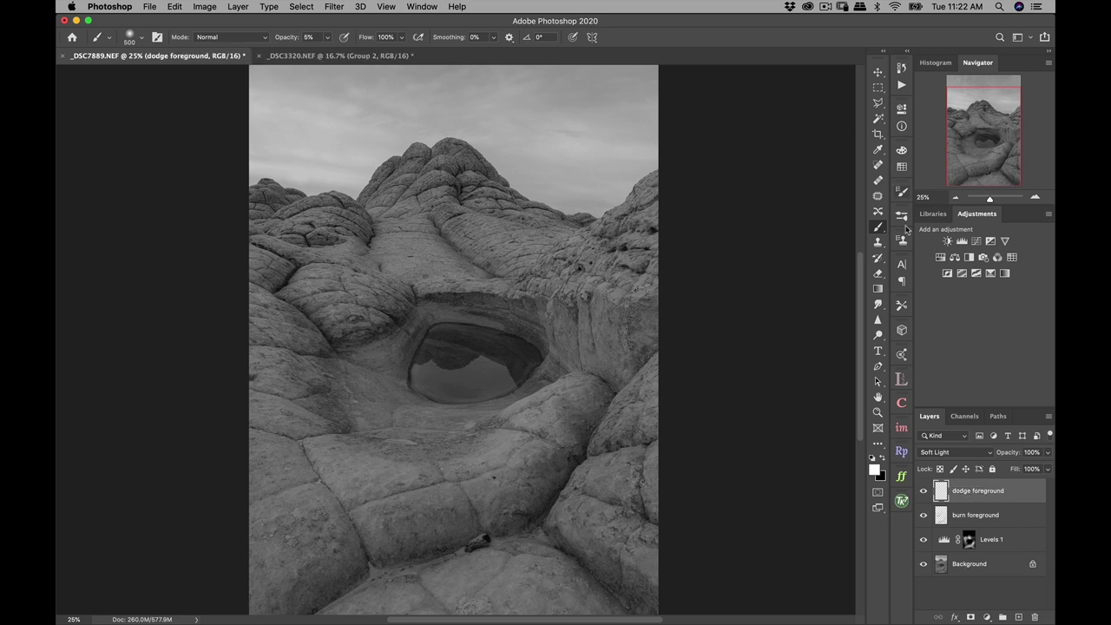
# Step: Dodge the rocks left of the pool with a 600 px white brush at 3% opacity
pyautogui.click(327, 39)
pyautogui.press('[')
pyautogui.press('[')
pyautogui.press(']')
pyautogui.press(']')
pyautogui.press(']')
pyautogui.moveTo(283, 372)
pyautogui.mouseDown()
pyautogui.moveTo(310, 493)
pyautogui.moveTo(294, 516)
pyautogui.moveTo(290, 382)
pyautogui.mouseUp()
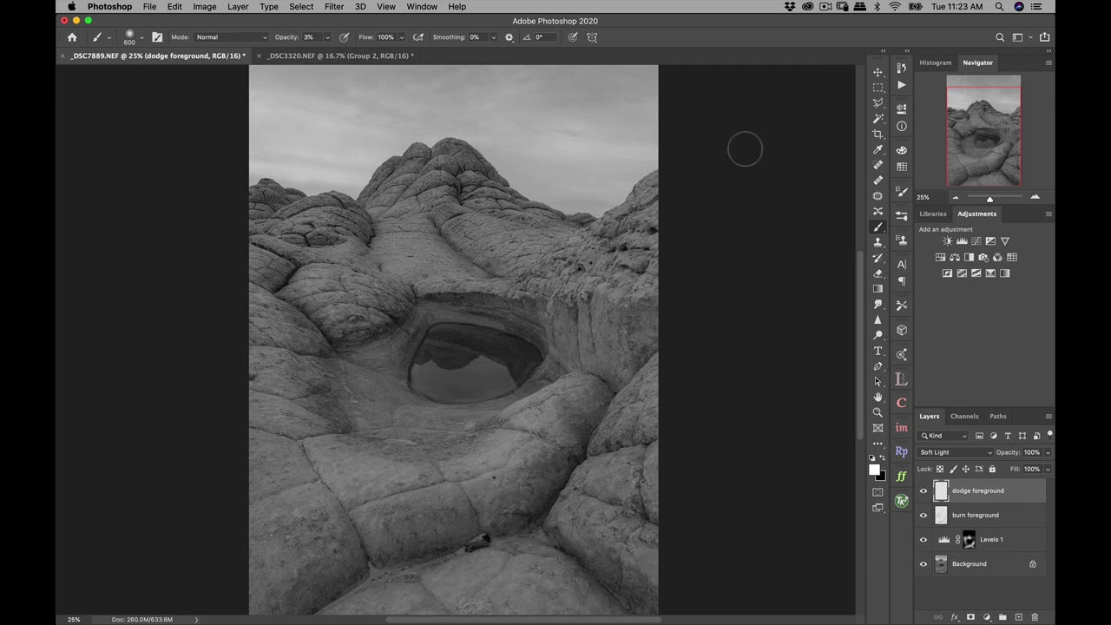
# Step: Dodge the rock formations above the pool using smaller brush sizes down to 300 px
pyautogui.click(1035, 197)
pyautogui.click(1035, 197)
pyautogui.moveTo(988, 144); pyautogui.dragTo(979, 127)
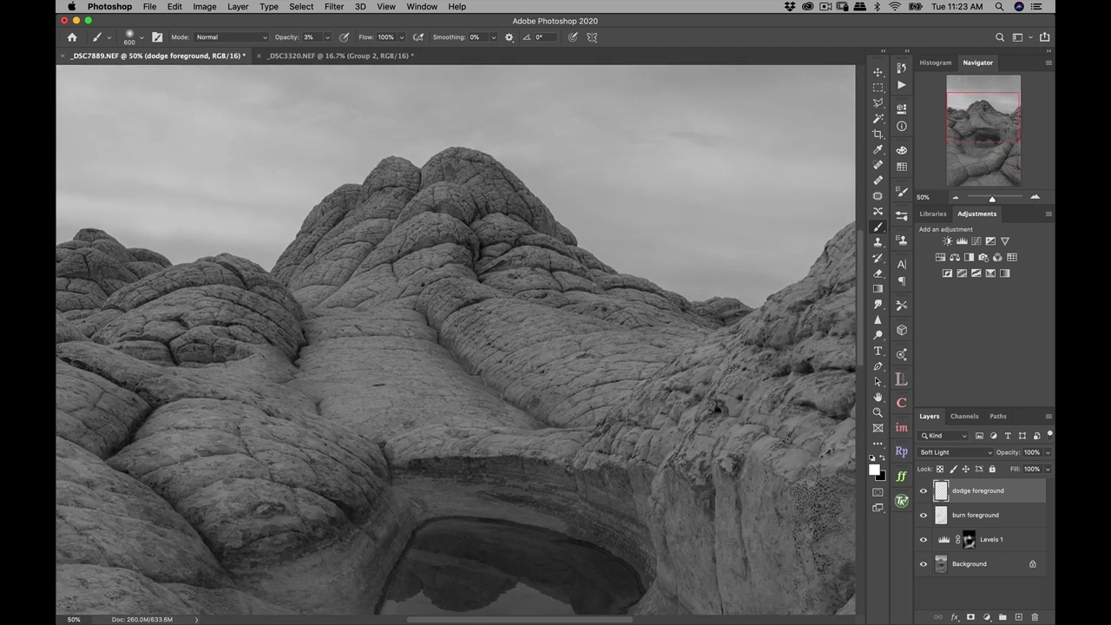
pyautogui.press('[')
pyautogui.press('[')
pyautogui.press('[')
pyautogui.press('[')
pyautogui.press('[')
pyautogui.press('[')
pyautogui.press('[')
pyautogui.press('[')
# Step: Group the dodge foreground, burn foreground and Levels 1 layers together
pyautogui.click(958, 198)
pyautogui.click(958, 198)
pyautogui.click(958, 198)
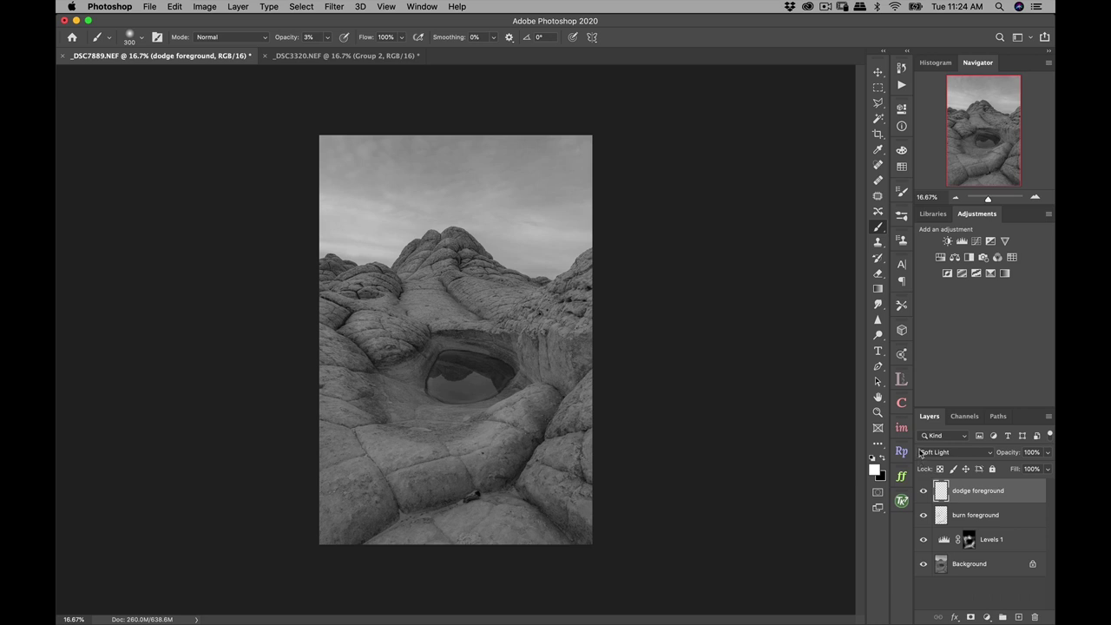
pyautogui.keyDown('shift'); pyautogui.click(1008, 543); pyautogui.keyUp('shift')
pyautogui.press('super+g')
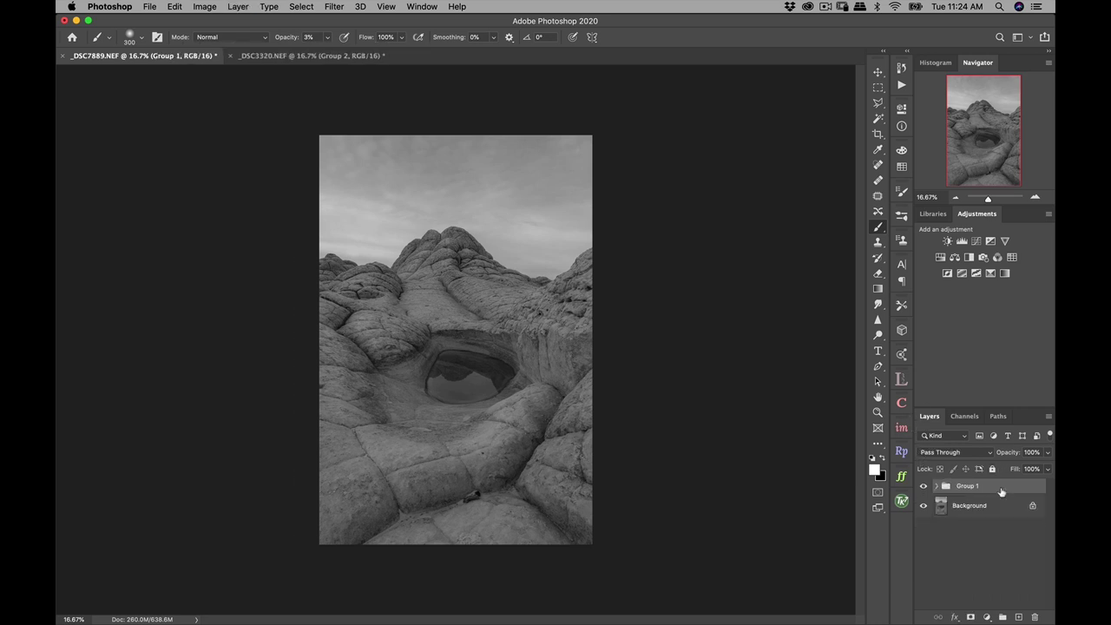
# Step: Compare the rock photo with Group 1 hidden and shown
pyautogui.click(924, 488)
pyautogui.click(924, 488)
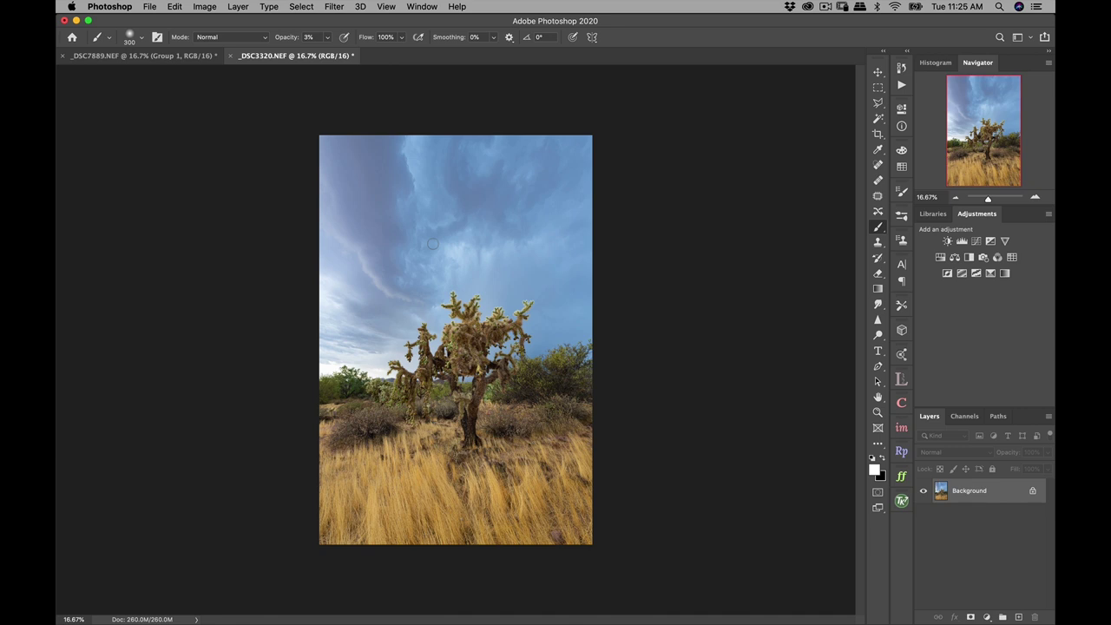
# Step: Add a new layer above the Background of the cactus photo and set its blend mode to Soft Light
pyautogui.click(1019, 617)
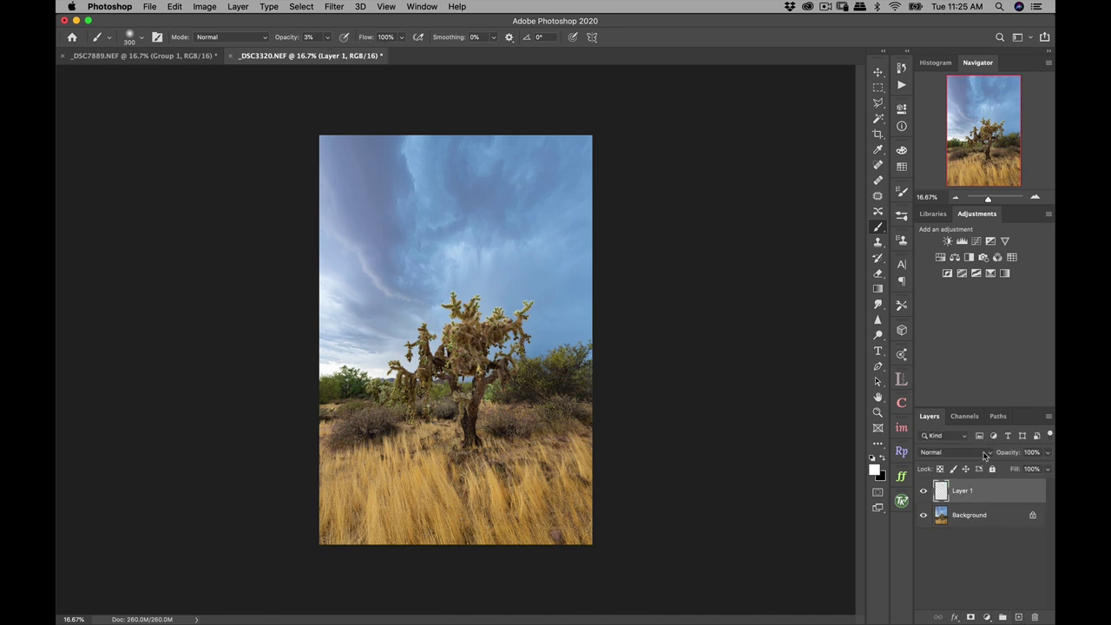
pyautogui.click(987, 452)
pyautogui.click(980, 588)
# Step: Burn the dark clouds in the upper sky with a 2700 px black brush at 9% opacity
pyautogui.press('x')
pyautogui.click(328, 38)
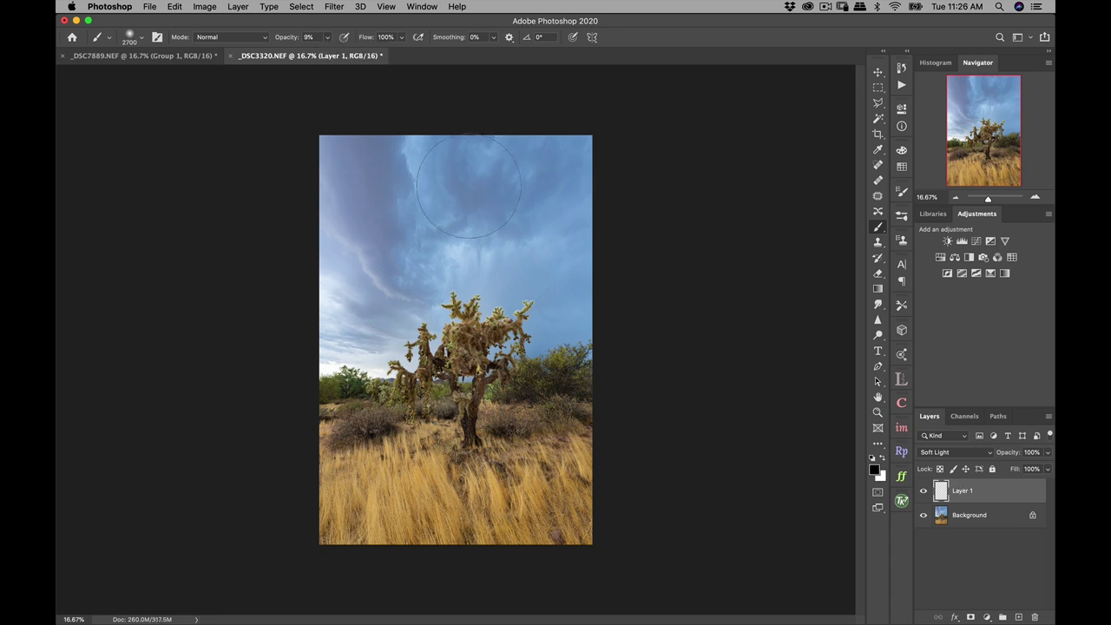
pyautogui.moveTo(480, 178)
pyautogui.mouseDown()
pyautogui.moveTo(457, 209)
pyautogui.moveTo(441, 218)
pyautogui.moveTo(420, 267)
pyautogui.moveTo(496, 231)
pyautogui.moveTo(543, 189)
pyautogui.moveTo(538, 170)
pyautogui.moveTo(460, 179)
pyautogui.moveTo(392, 167)
pyautogui.moveTo(377, 234)
pyautogui.moveTo(410, 265)
pyautogui.mouseUp()
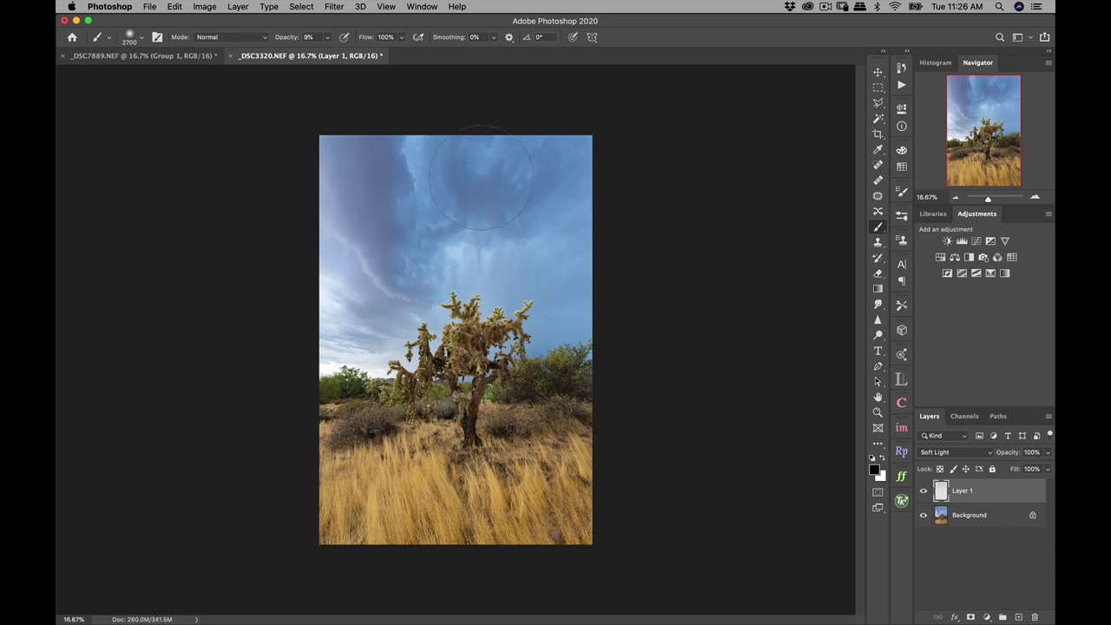
pyautogui.moveTo(486, 189)
pyautogui.mouseDown()
pyautogui.moveTo(405, 168)
pyautogui.moveTo(435, 252)
pyautogui.mouseUp()
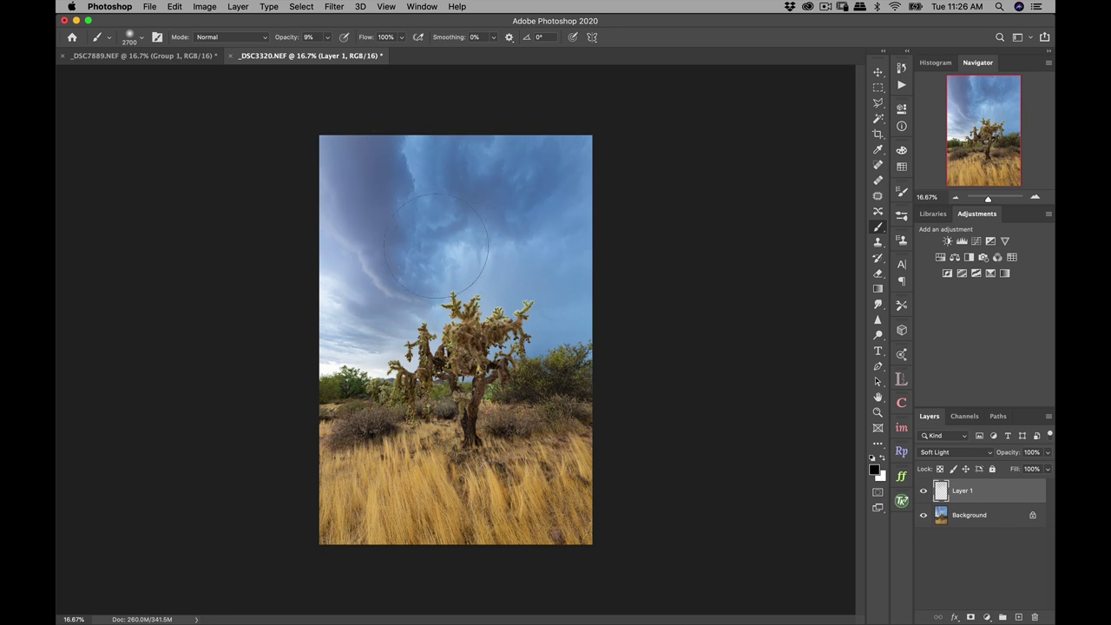
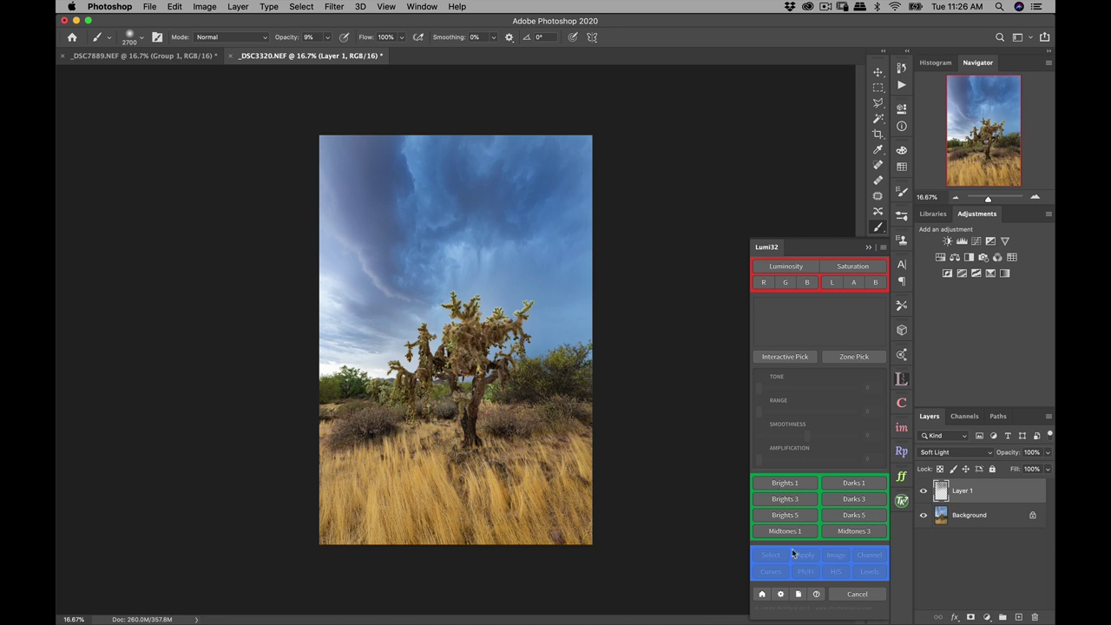
# Step: Create a Midtones 1 luminosity mask in Lumi32 and set its tone to 90
pyautogui.click(787, 530)
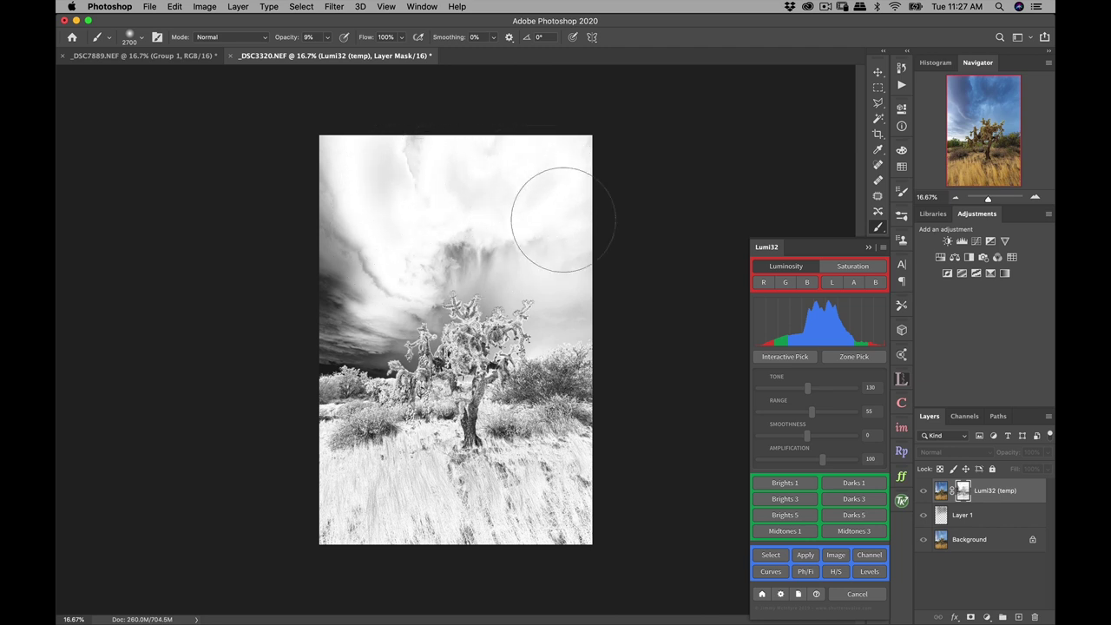
pyautogui.click(801, 392)
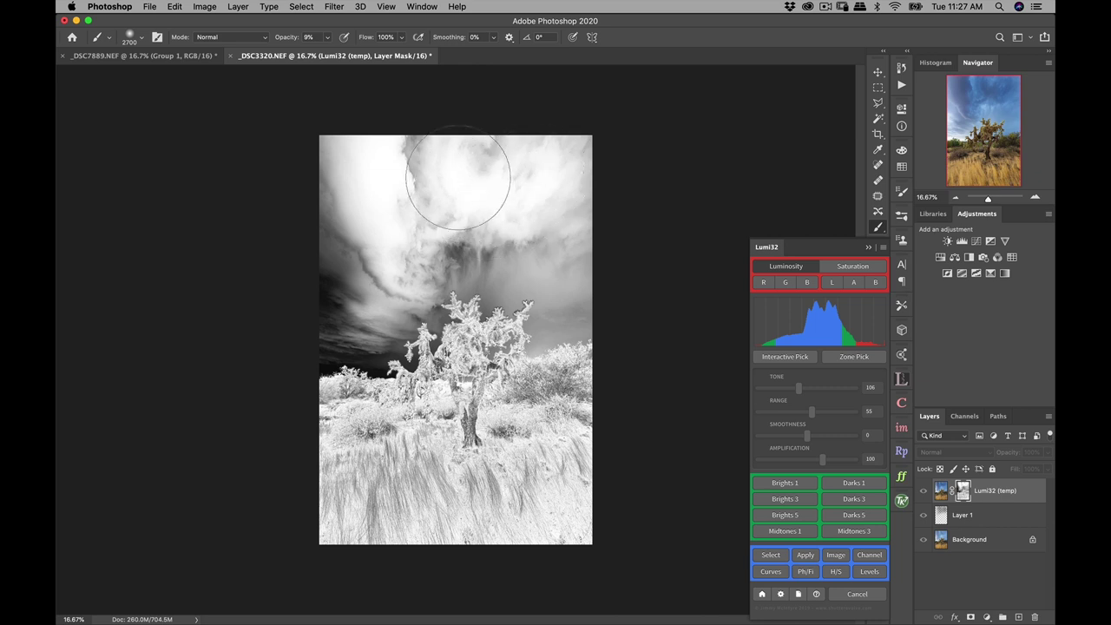
pyautogui.moveTo(479, 214)
pyautogui.mouseDown()
pyautogui.moveTo(405, 229)
pyautogui.moveTo(372, 186)
pyautogui.moveTo(703, 304)
pyautogui.mouseUp()
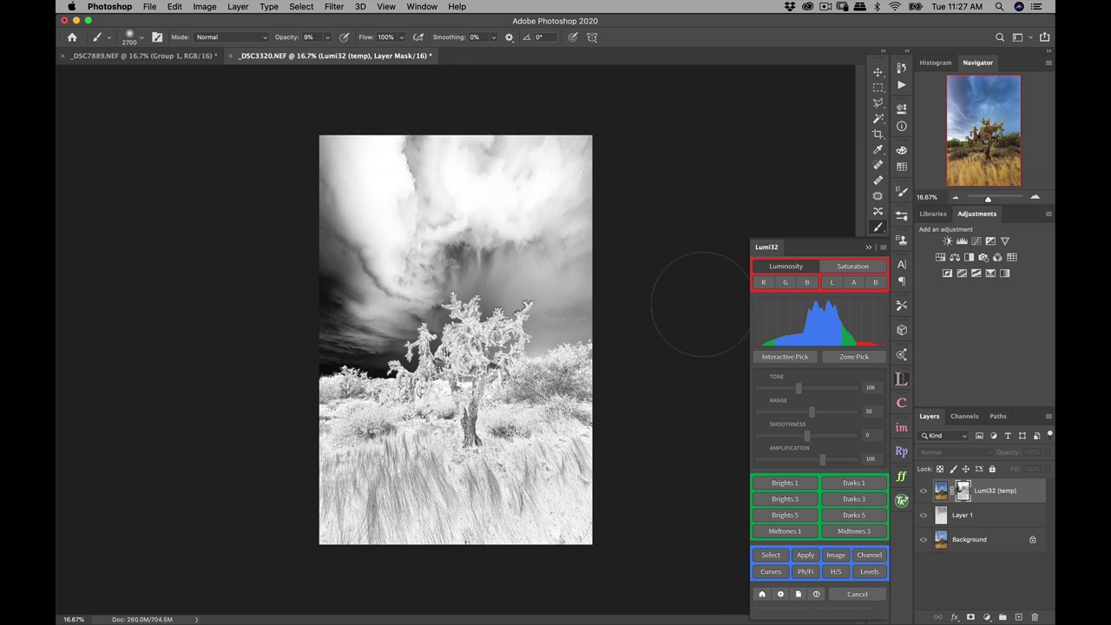
pyautogui.click(796, 393)
pyautogui.click(800, 392)
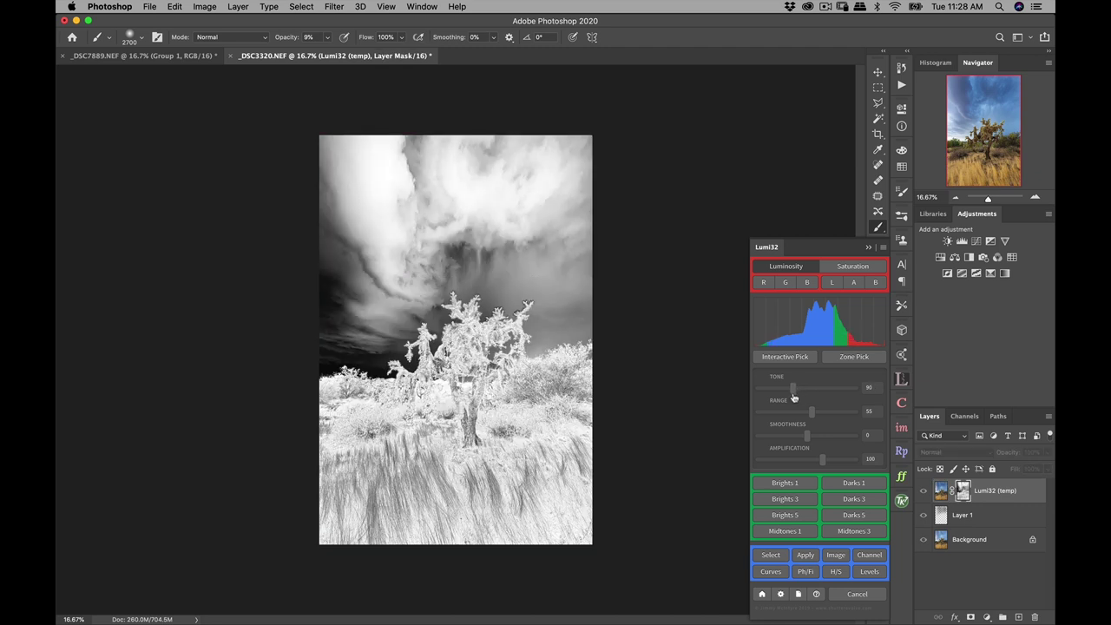
pyautogui.click(793, 397)
pyautogui.click(793, 392)
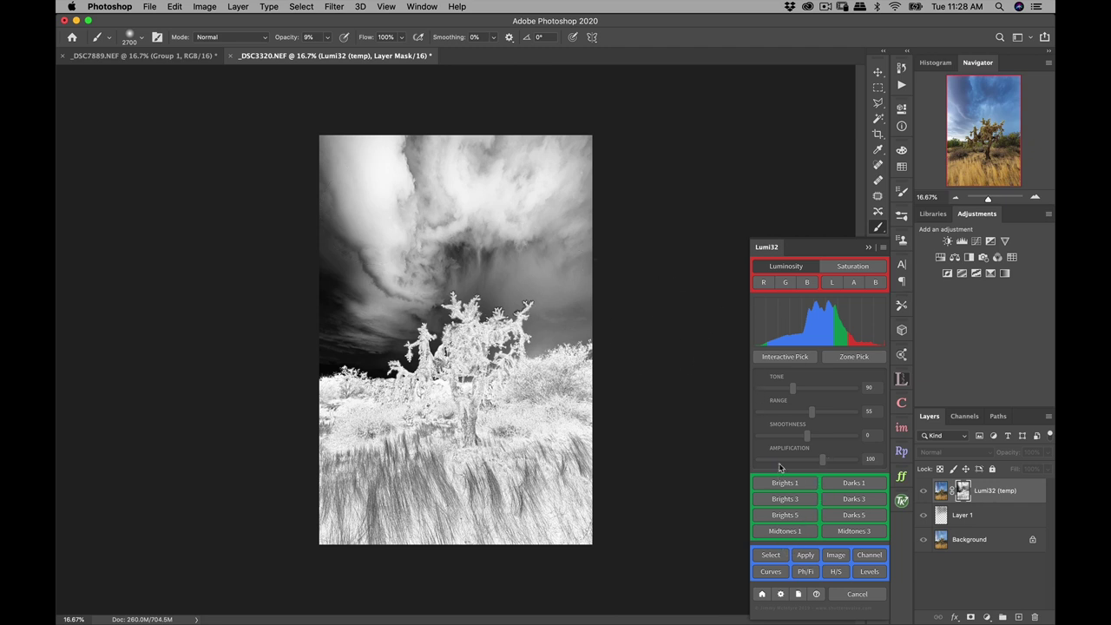
# Step: Load the midtones mask as a selection and turn it into a layer mask on Layer 1
pyautogui.click(781, 554)
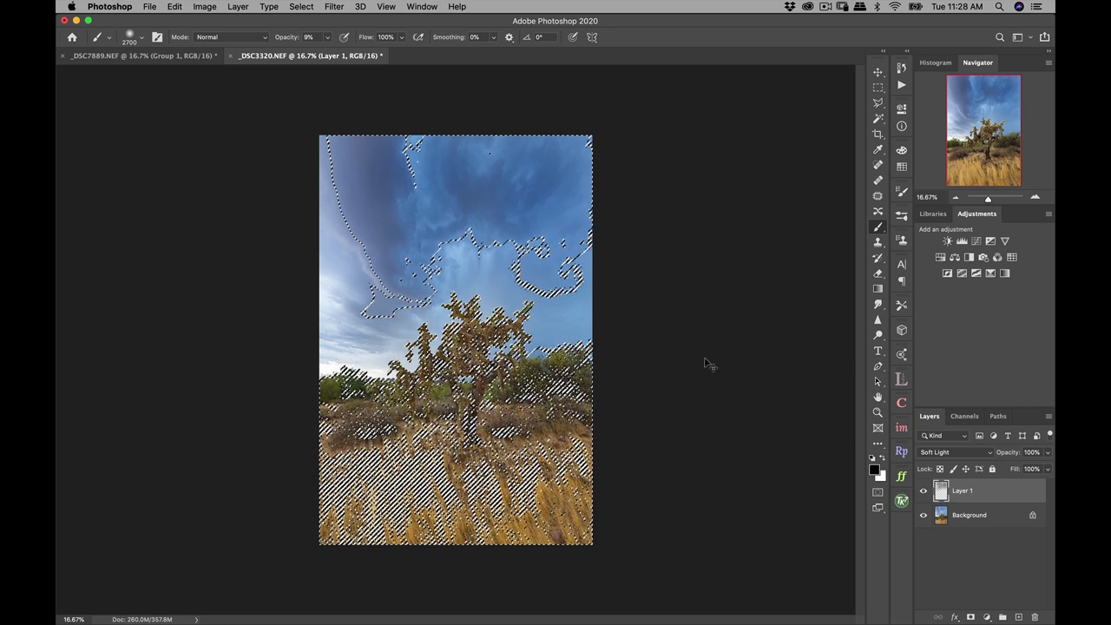
pyautogui.press('super+d')
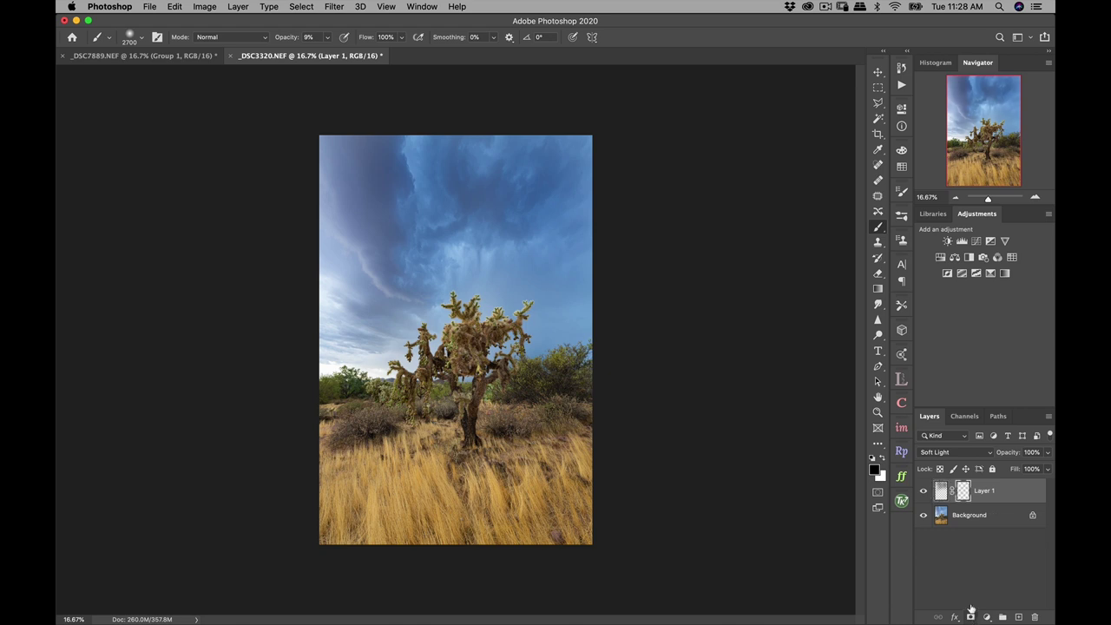
pyautogui.click(971, 616)
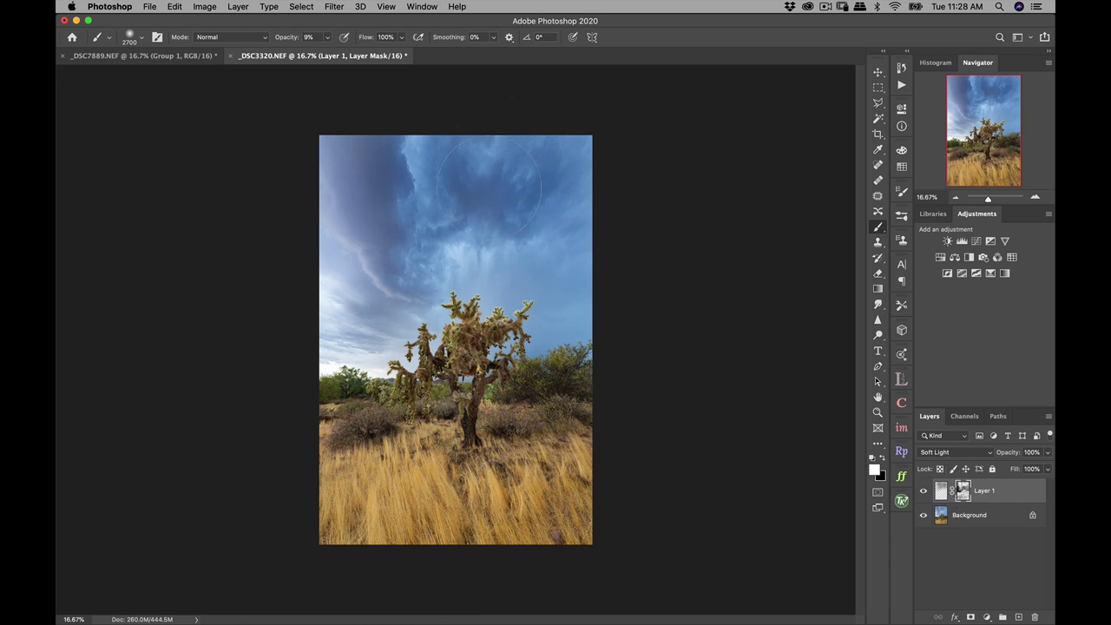
# Step: Compare the sky with the masked burn layer hidden and shown
pyautogui.click(924, 492)
pyautogui.click(925, 492)
pyautogui.click(925, 491)
pyautogui.click(925, 492)
pyautogui.click(925, 491)
# Step: Add a new layer above Layer 1 and set its blend mode to Soft Light
pyautogui.click(1019, 617)
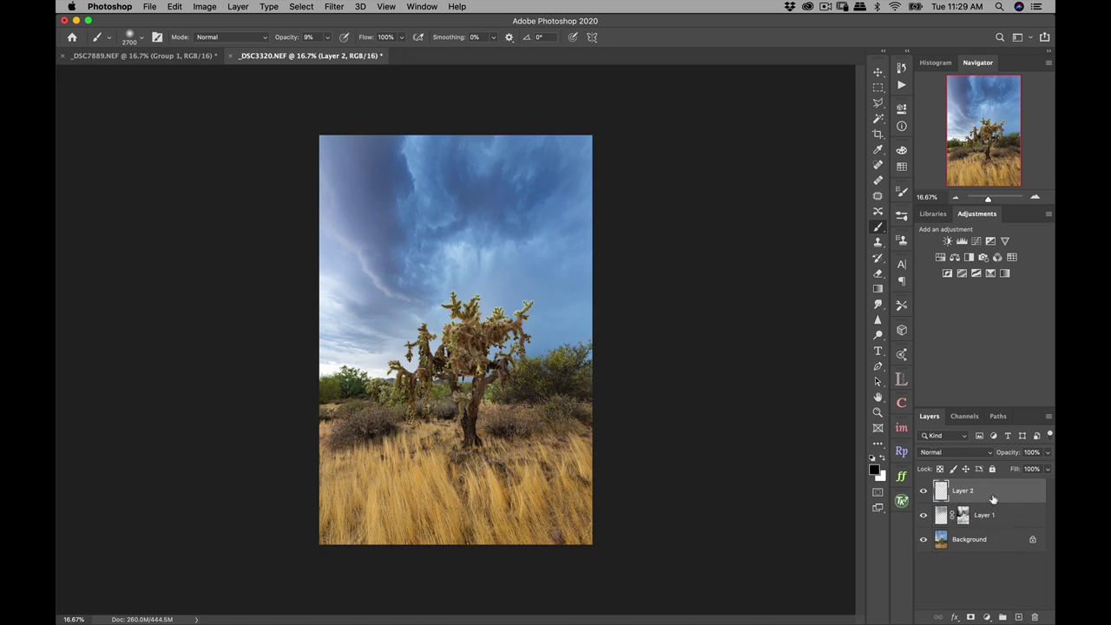
pyautogui.click(960, 457)
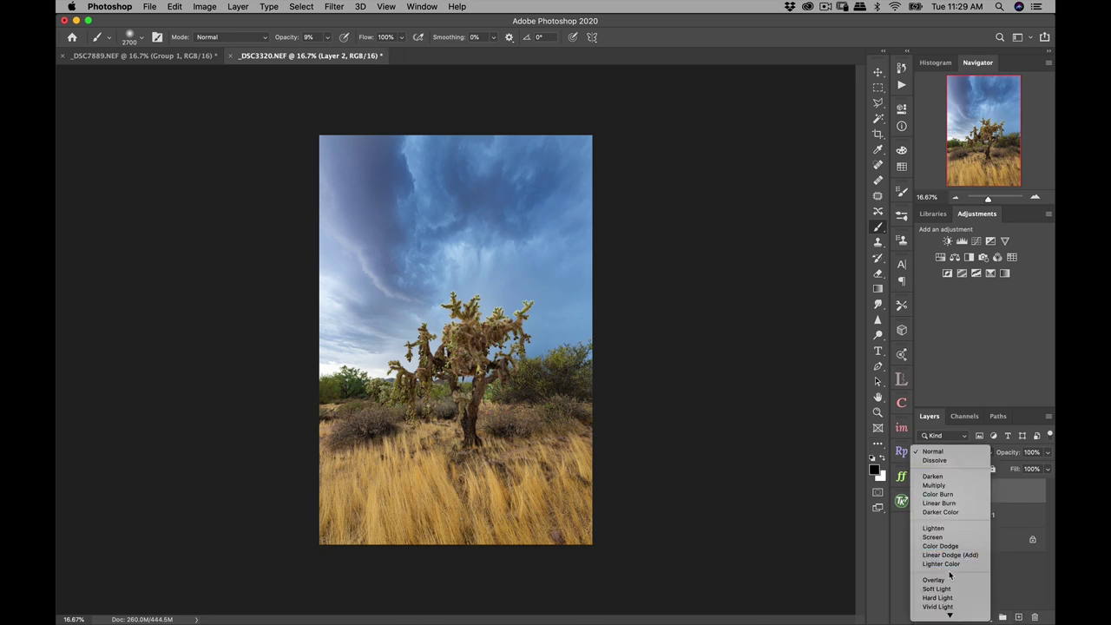
pyautogui.click(940, 589)
# Step: Dodge the bright sky above the cactus with a 2700 px white brush at 9% opacity, and compare it with Layer 2 hidden
pyautogui.click(883, 459)
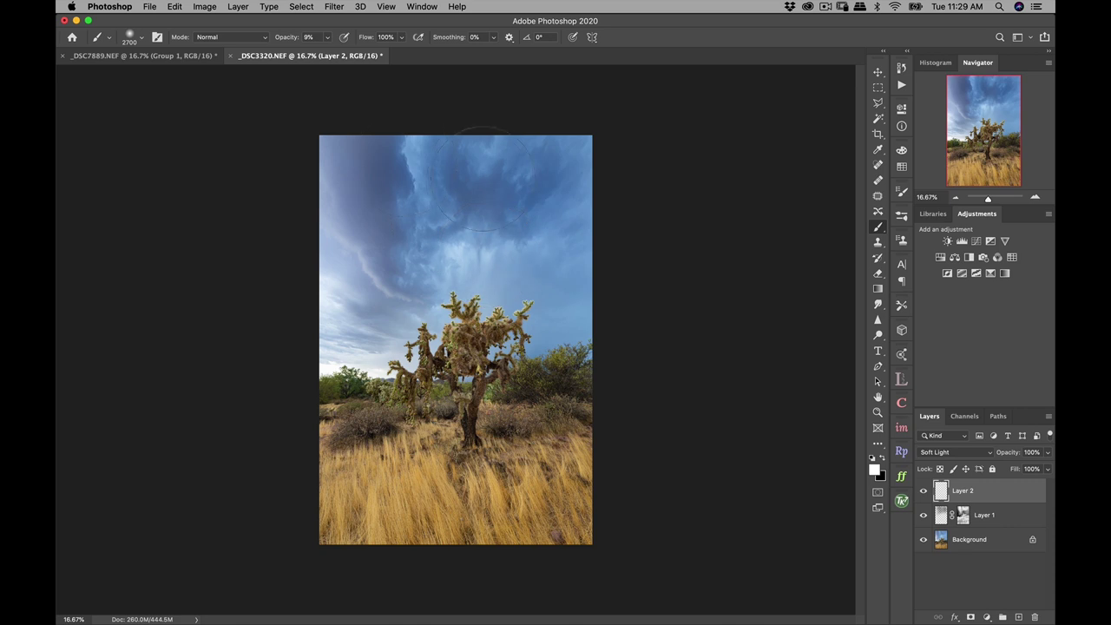
pyautogui.click(466, 243)
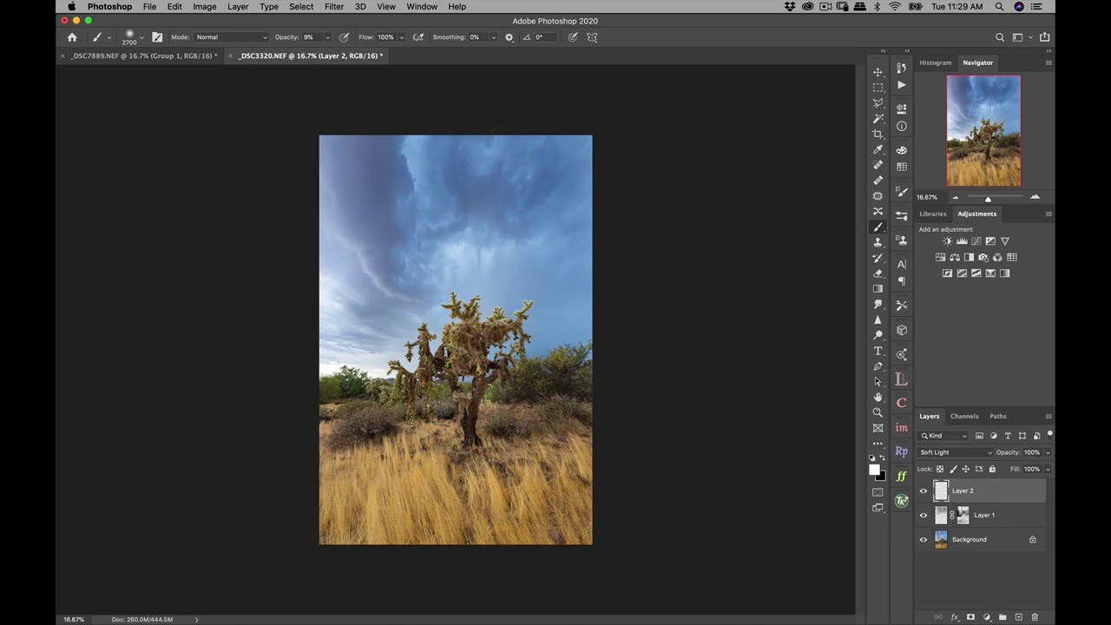
pyautogui.click(924, 492)
pyautogui.click(924, 491)
pyautogui.click(924, 491)
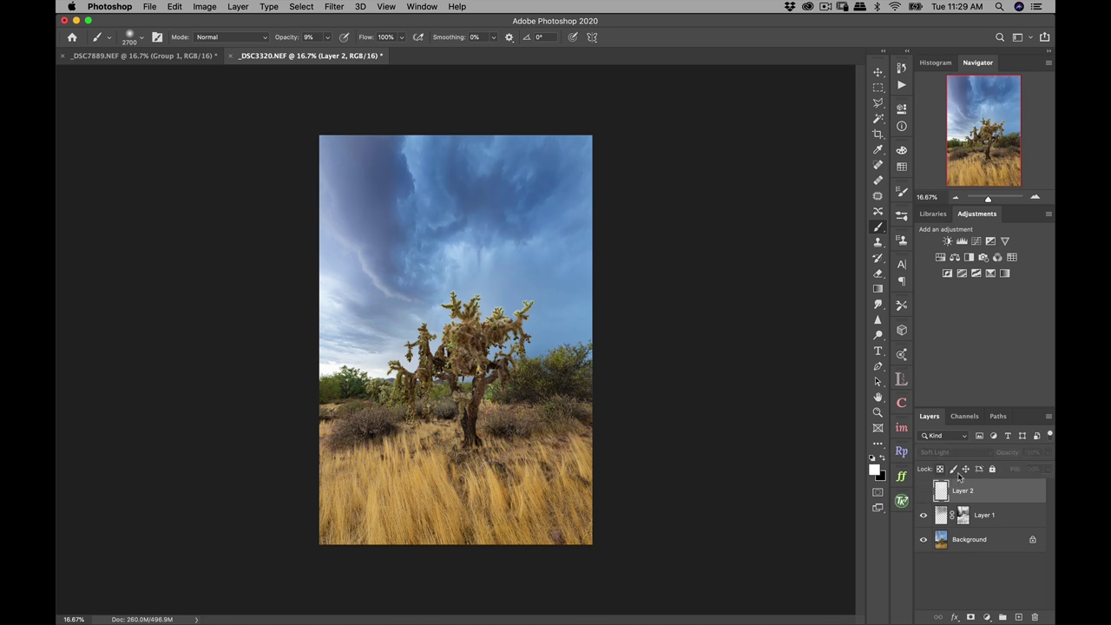
pyautogui.click(924, 492)
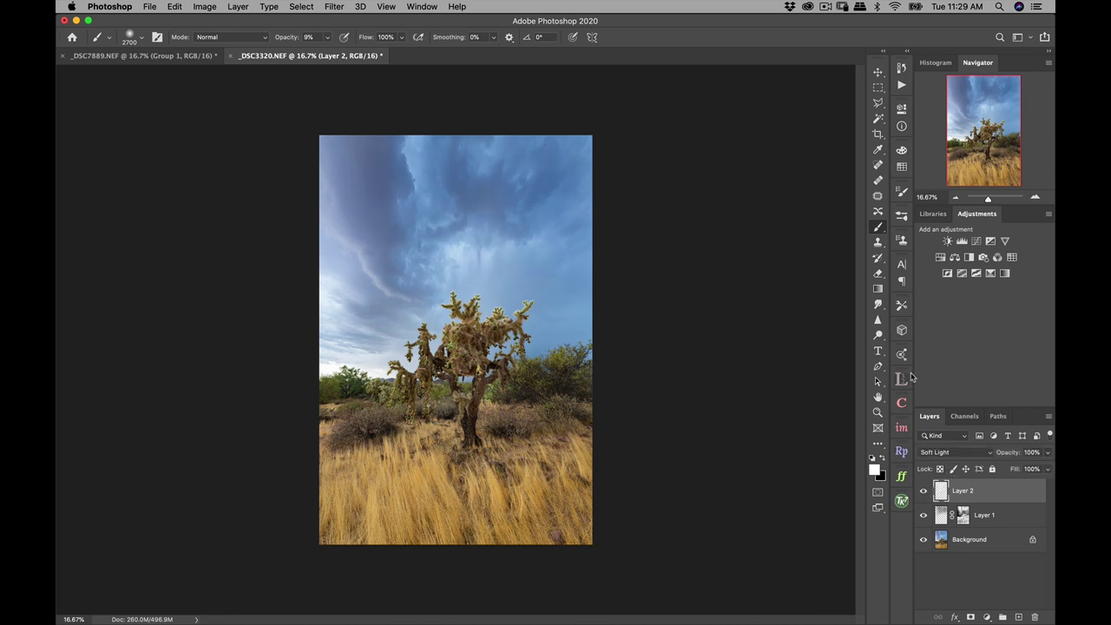
# Step: Create a Brights 1 luminosity mask in Lumi32 and narrow its range to 63
pyautogui.click(903, 380)
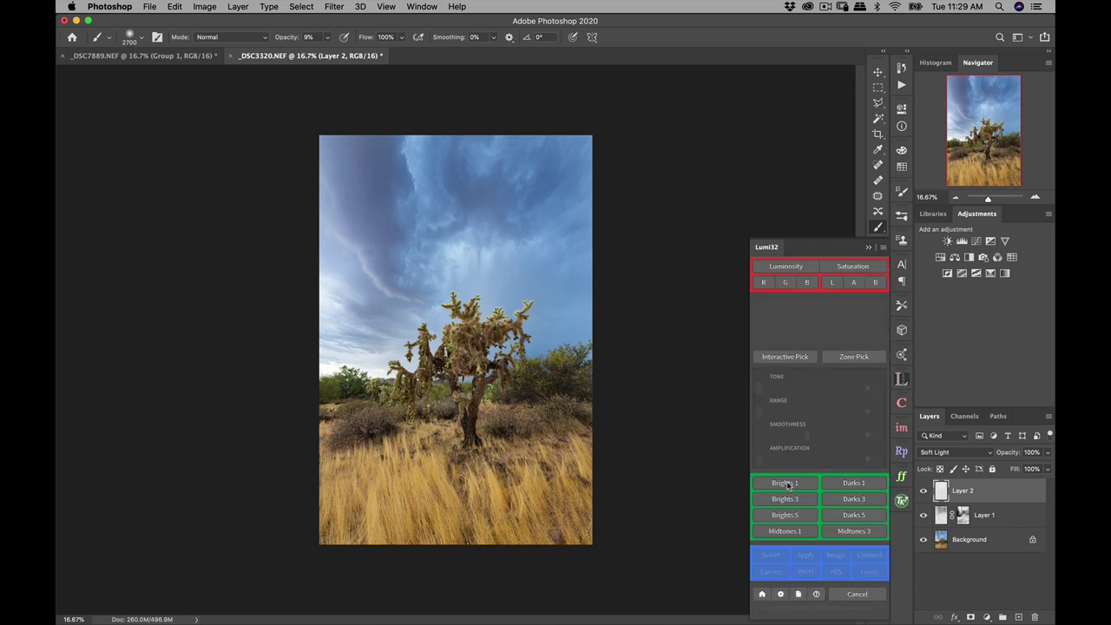
pyautogui.click(786, 484)
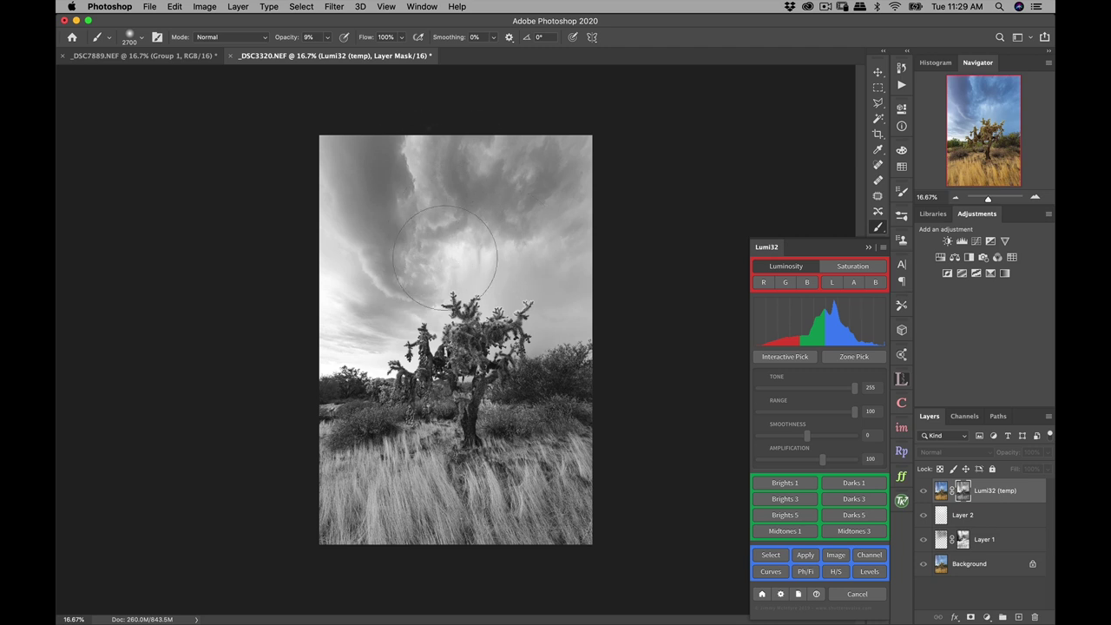
pyautogui.hotkey('ctrl', 'z')
pyautogui.moveTo(851, 420); pyautogui.dragTo(831, 415)
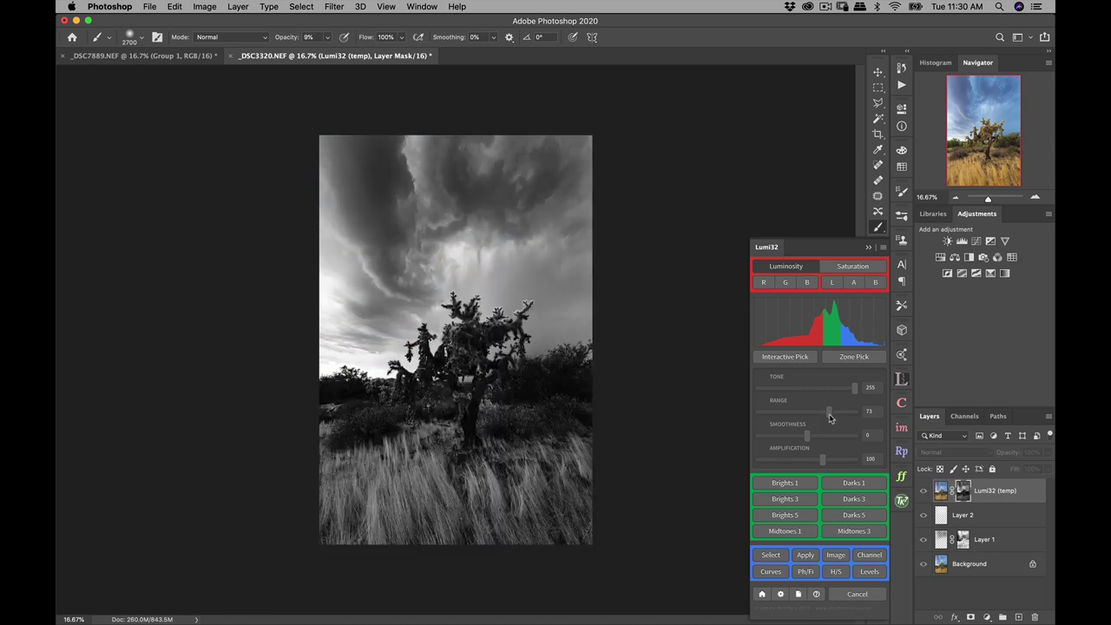
pyautogui.moveTo(827, 421)
pyautogui.mouseDown()
pyautogui.moveTo(834, 406)
pyautogui.moveTo(819, 414)
pyautogui.mouseUp()
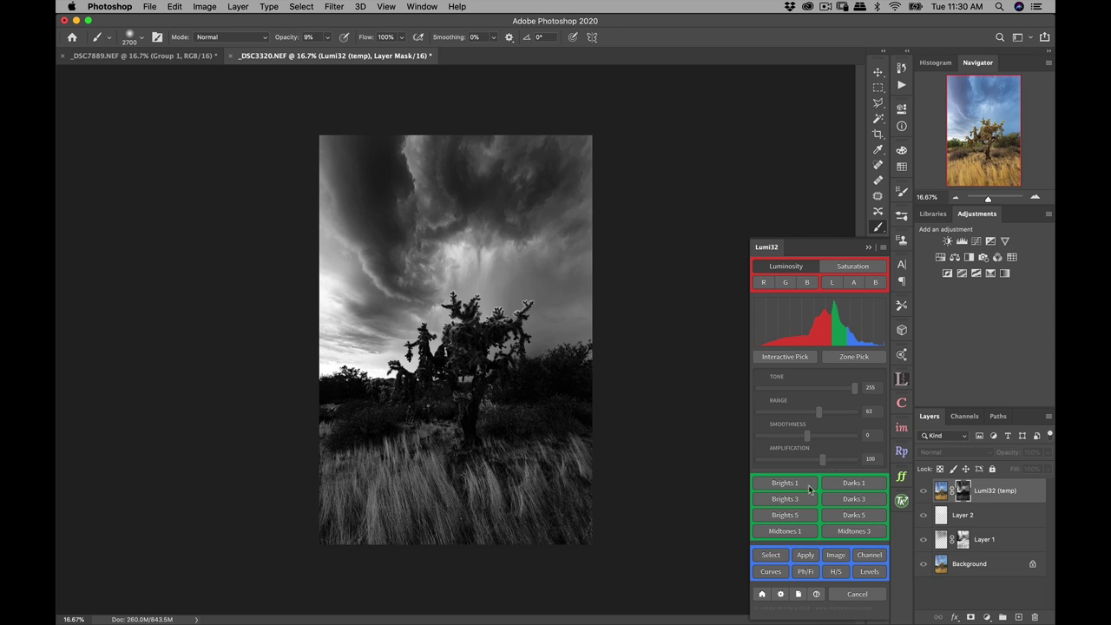
# Step: Load the brights mask as a selection, turn it into a layer mask on Layer 2 and collapse Lumi32
pyautogui.click(772, 556)
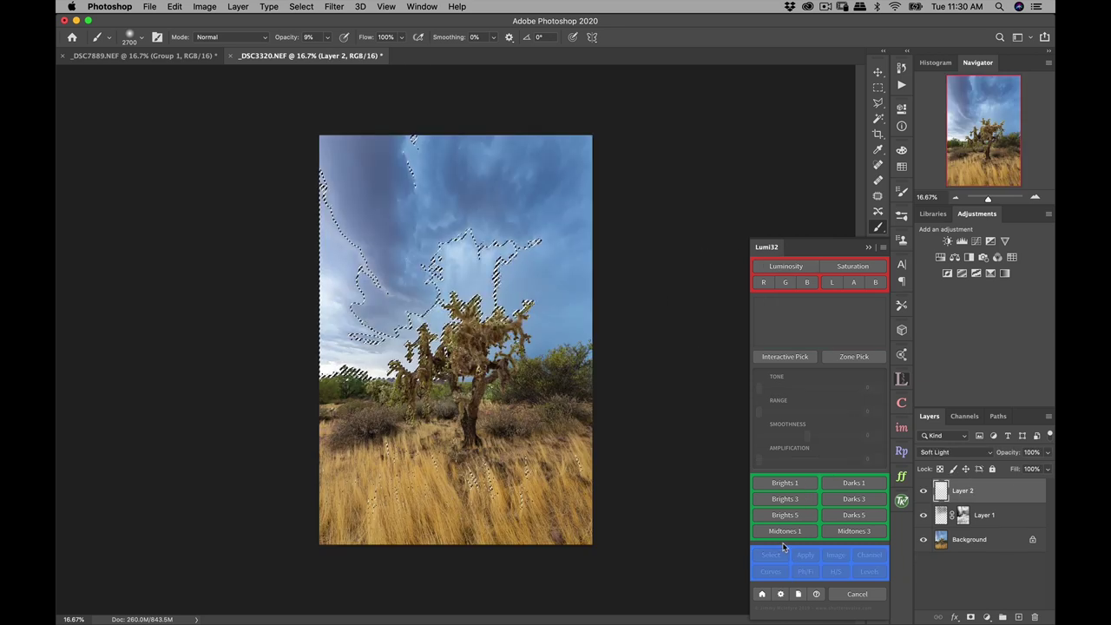
pyautogui.press('super+d')
pyautogui.click(972, 617)
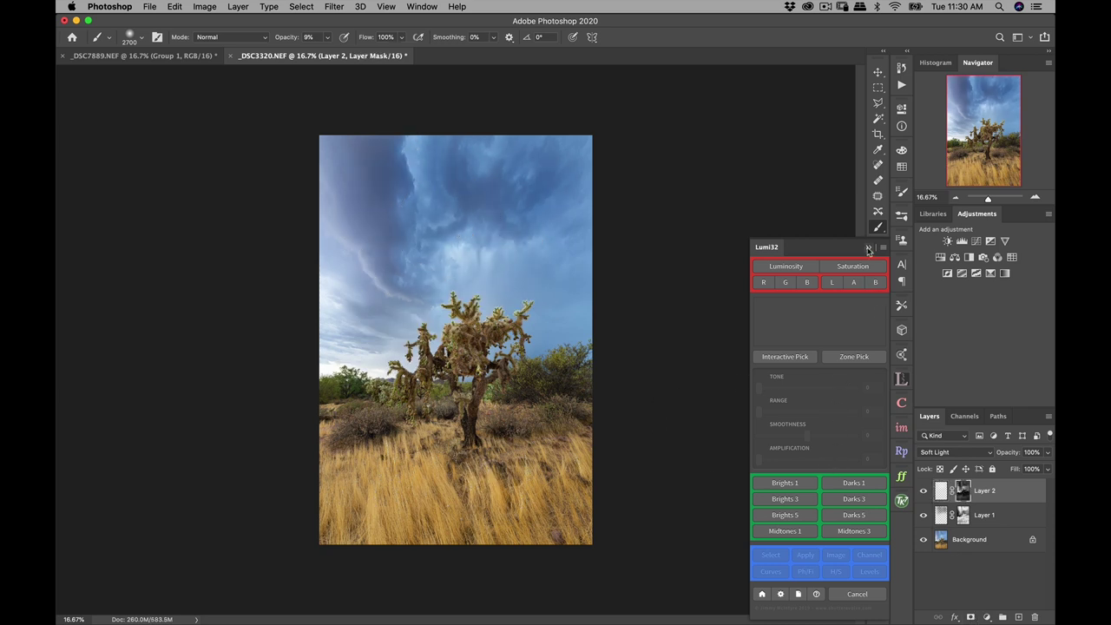
pyautogui.click(869, 249)
# Step: Compare the sky with the masked dodge layer hidden and shown
pyautogui.click(924, 491)
pyautogui.click(923, 492)
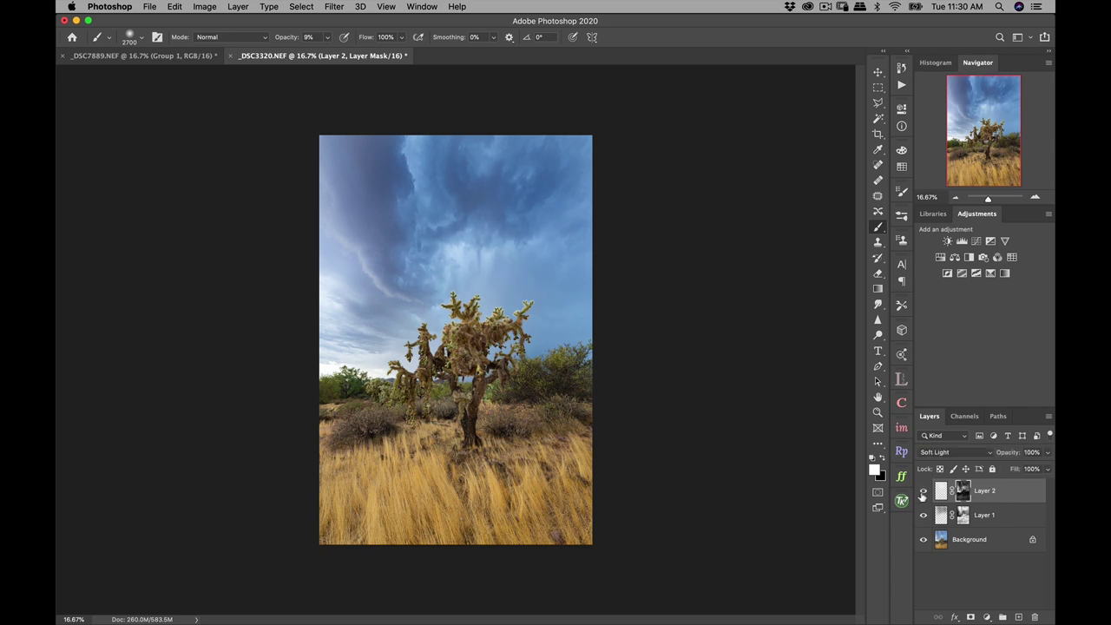
pyautogui.click(922, 494)
pyautogui.click(923, 493)
pyautogui.click(923, 491)
pyautogui.click(924, 491)
# Step: Add a Levels adjustment layer on top and brighten the photo by lowering the white input level
pyautogui.click(962, 242)
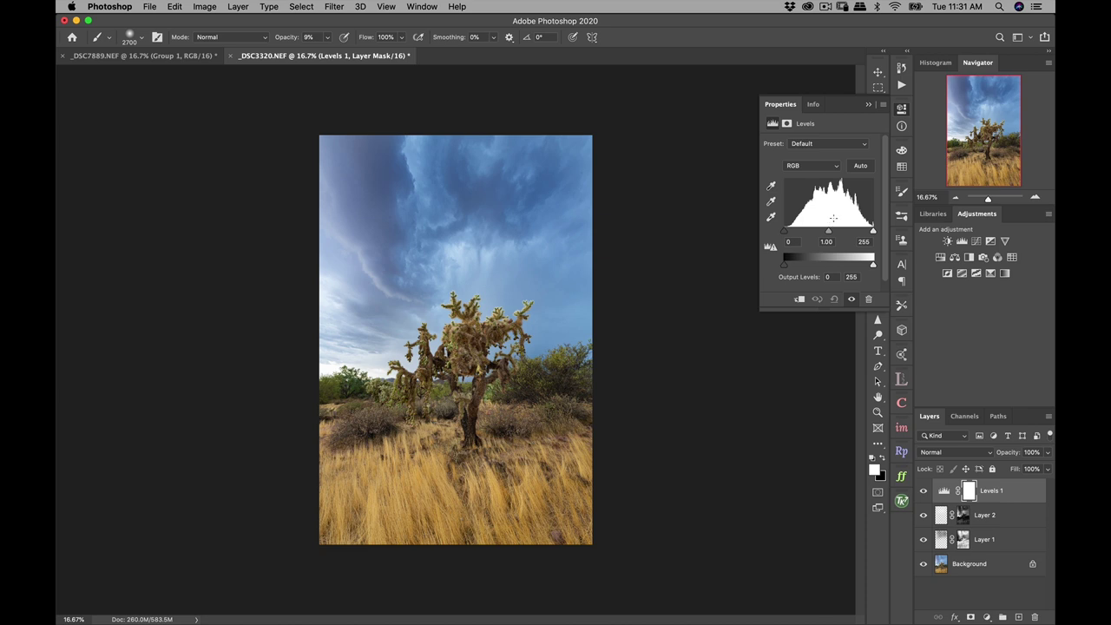
pyautogui.moveTo(873, 234); pyautogui.dragTo(826, 236)
pyautogui.click(868, 104)
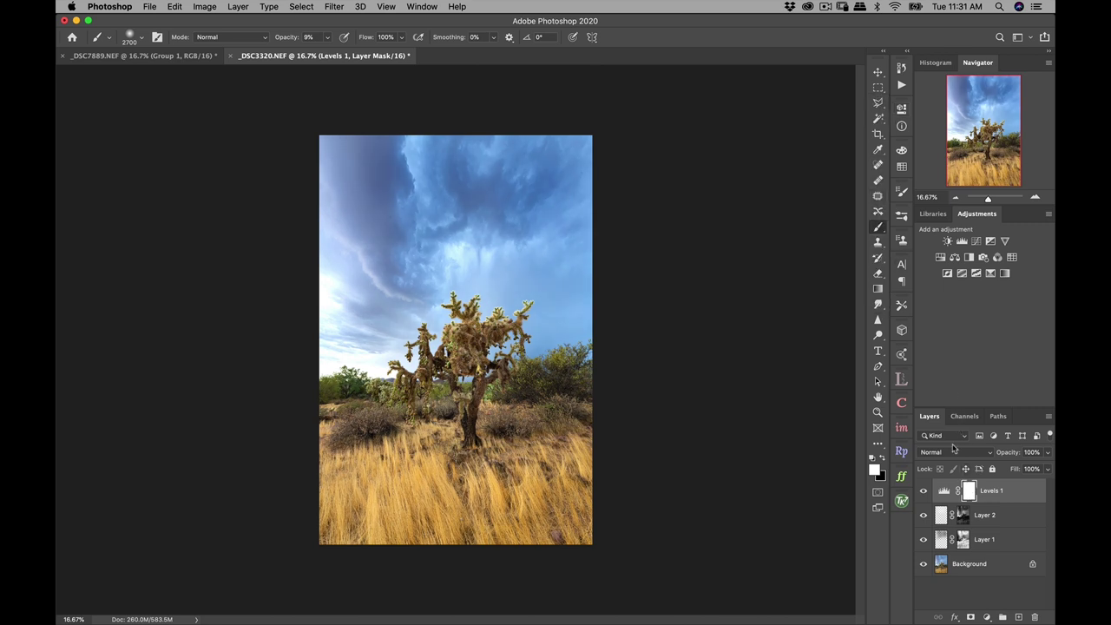
# Step: Replace the Levels 1 mask with a copy of Layer 2's mask, and compare the photo with Levels 1 hidden
pyautogui.moveTo(969, 491); pyautogui.dragTo(1035, 616)
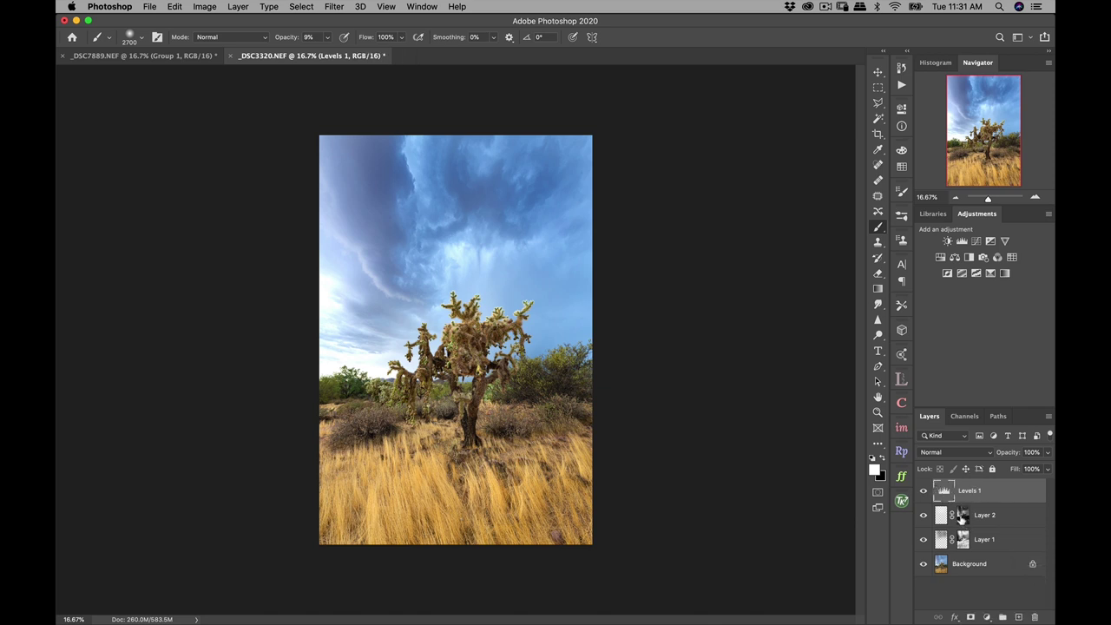
pyautogui.moveTo(966, 518); pyautogui.dragTo(972, 495)
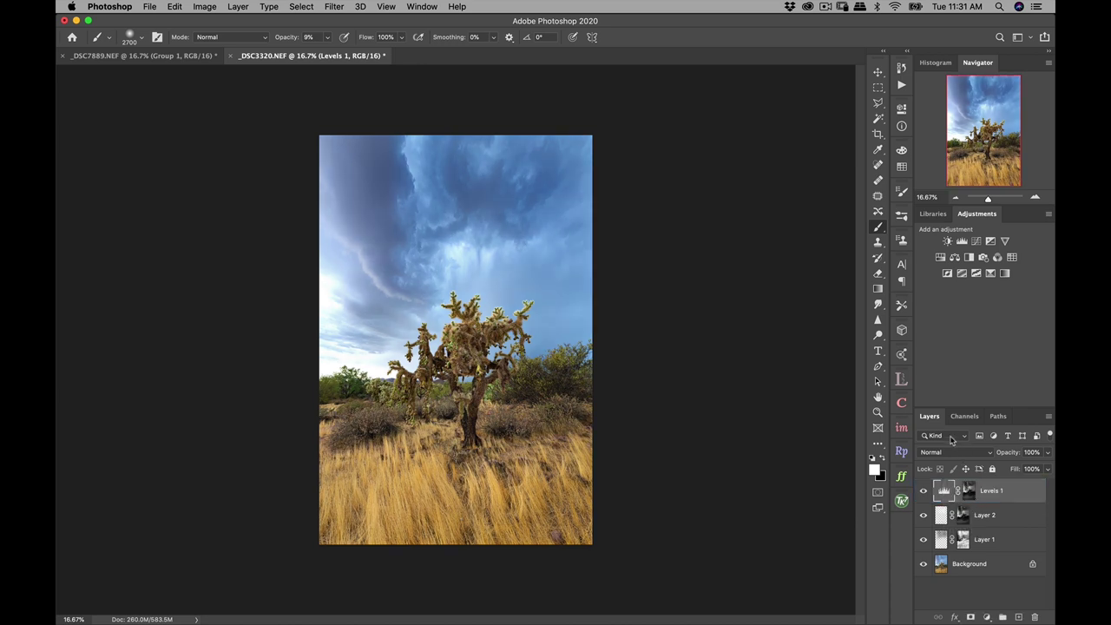
pyautogui.click(925, 492)
pyautogui.click(924, 492)
pyautogui.click(924, 491)
pyautogui.click(924, 491)
# Step: Paint black at 52% opacity on the Levels 1 mask over the bright sky along the photo's left edge
pyautogui.click(970, 493)
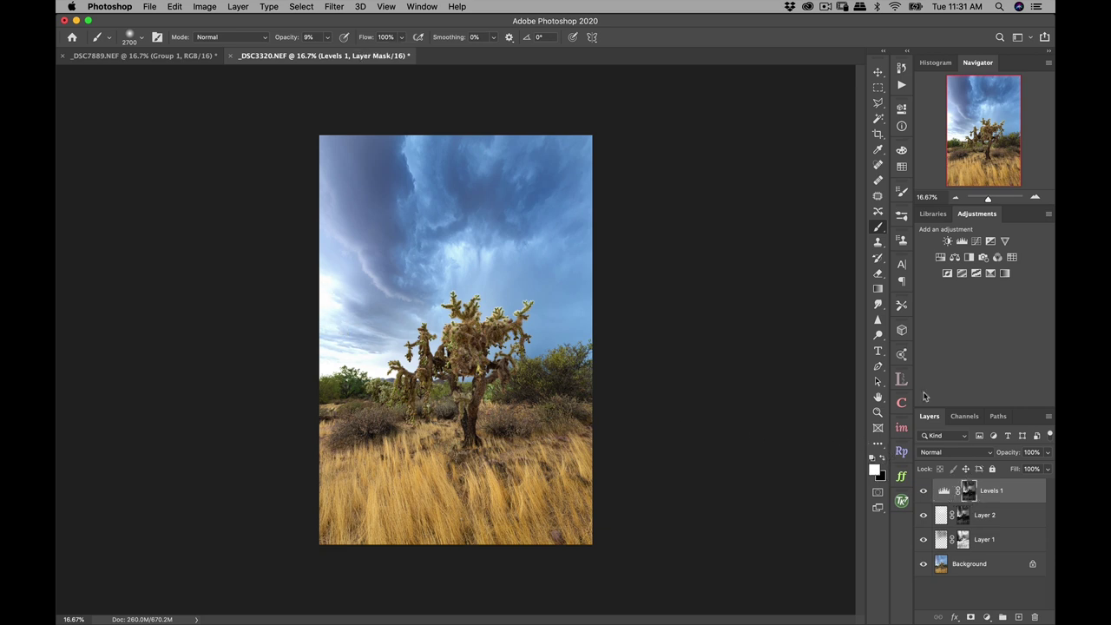
pyautogui.moveTo(329, 38)
pyautogui.mouseDown()
pyautogui.moveTo(334, 54)
pyautogui.moveTo(353, 53)
pyautogui.mouseUp()
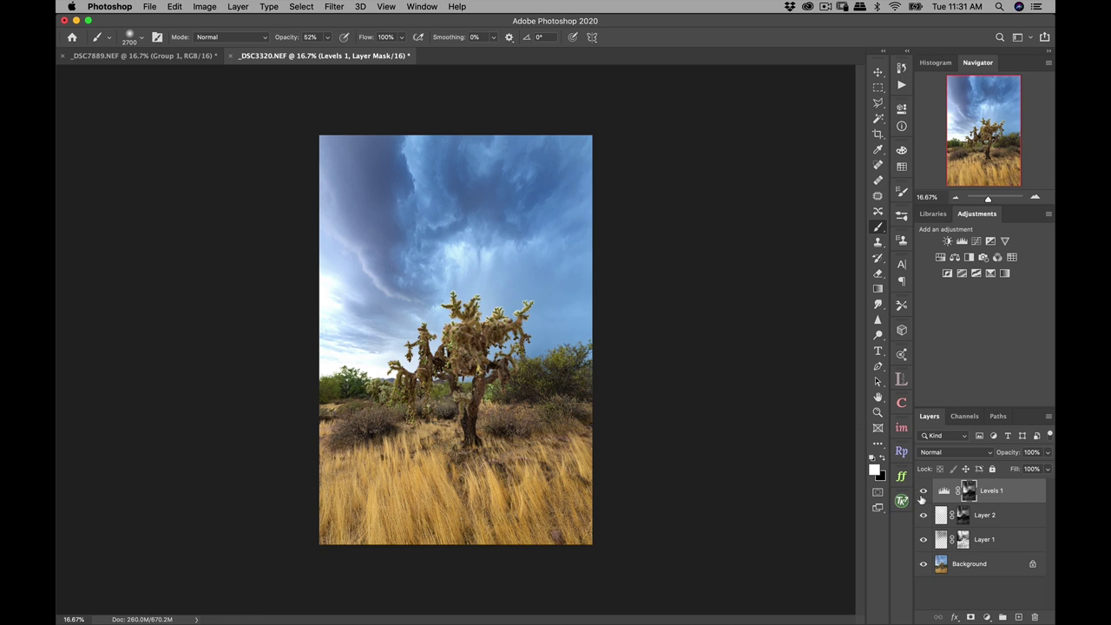
pyautogui.click(883, 458)
pyautogui.moveTo(283, 324)
pyautogui.mouseDown()
pyautogui.moveTo(303, 305)
pyautogui.moveTo(292, 308)
pyautogui.moveTo(350, 341)
pyautogui.moveTo(299, 345)
pyautogui.moveTo(353, 349)
pyautogui.moveTo(357, 328)
pyautogui.moveTo(314, 276)
pyautogui.mouseUp()
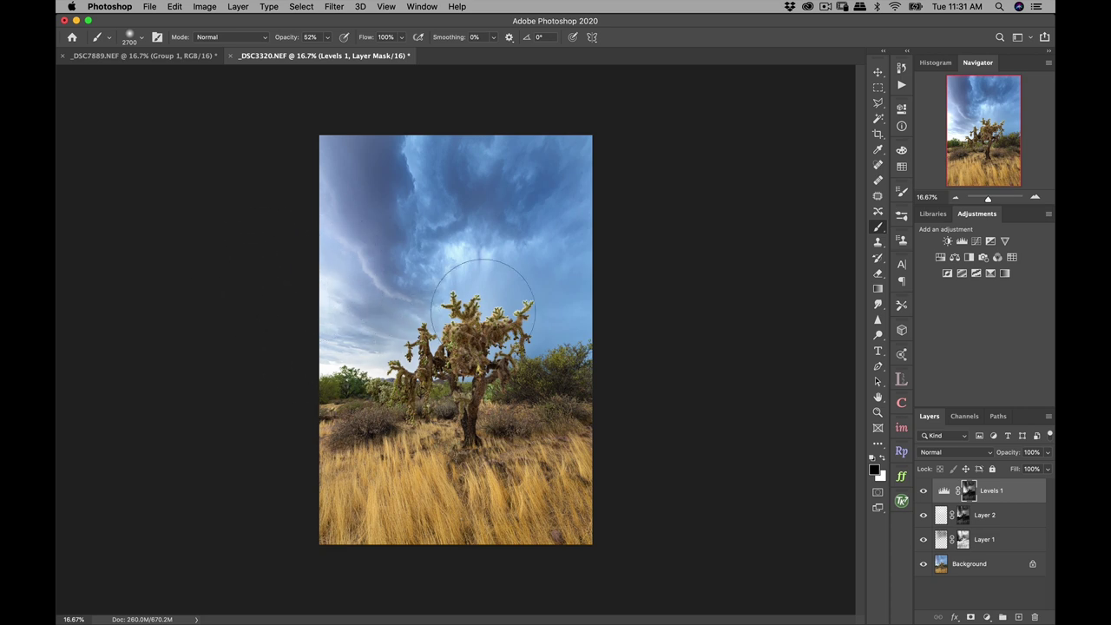
# Step: Group Levels 1, Layer 2 and Layer 1 together, and compare the photo with the group hidden and shown
pyautogui.keyDown('shift'); pyautogui.click(999, 540); pyautogui.keyUp('shift')
pyautogui.press('super+g')
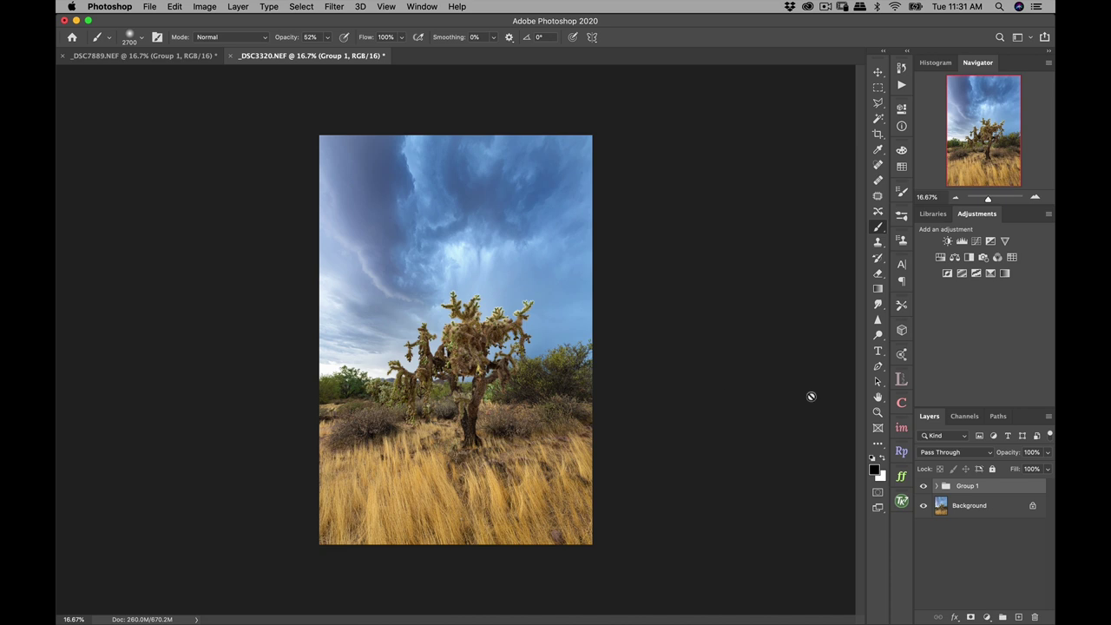
pyautogui.click(923, 487)
pyautogui.click(923, 486)
pyautogui.click(923, 486)
pyautogui.click(923, 486)
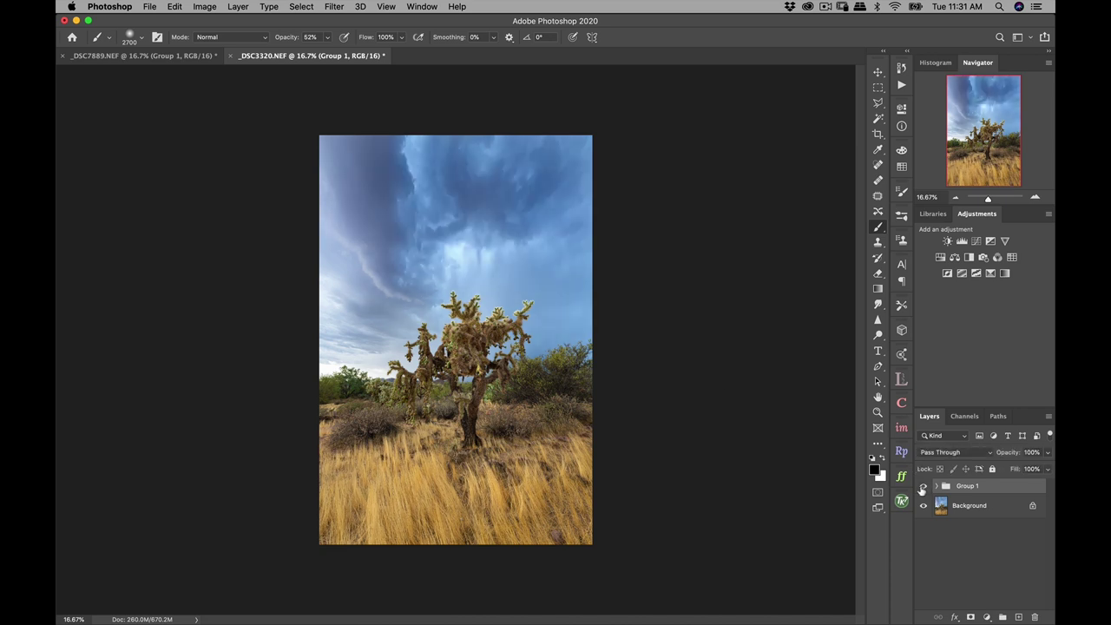